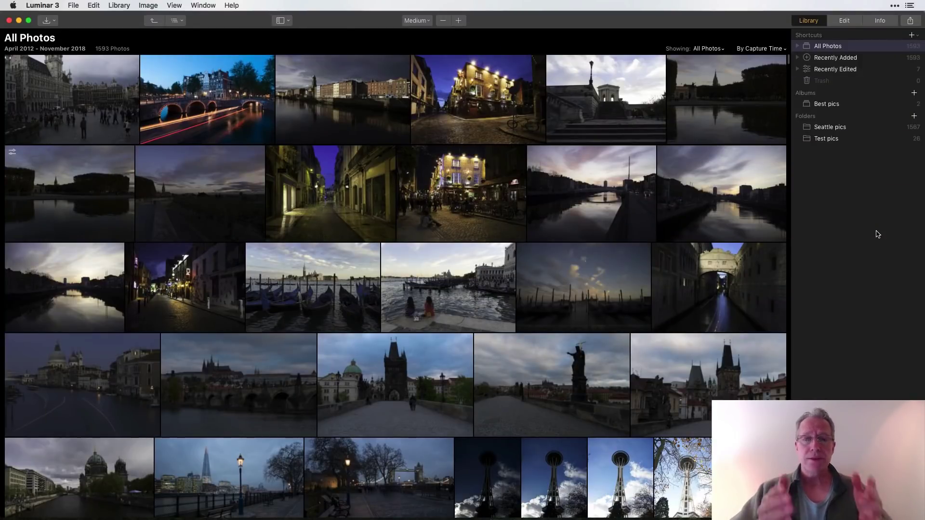
Step: Look through the thumbnails in All Photos and in the Test pics folder
scroll(470, 254, down, 15)
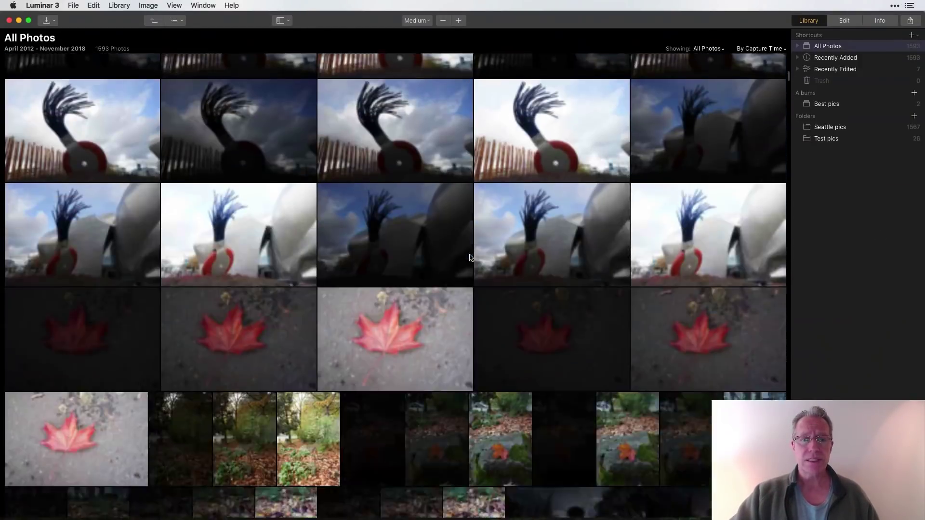
scroll(470, 258, up, 6)
scroll(470, 258, up, 8)
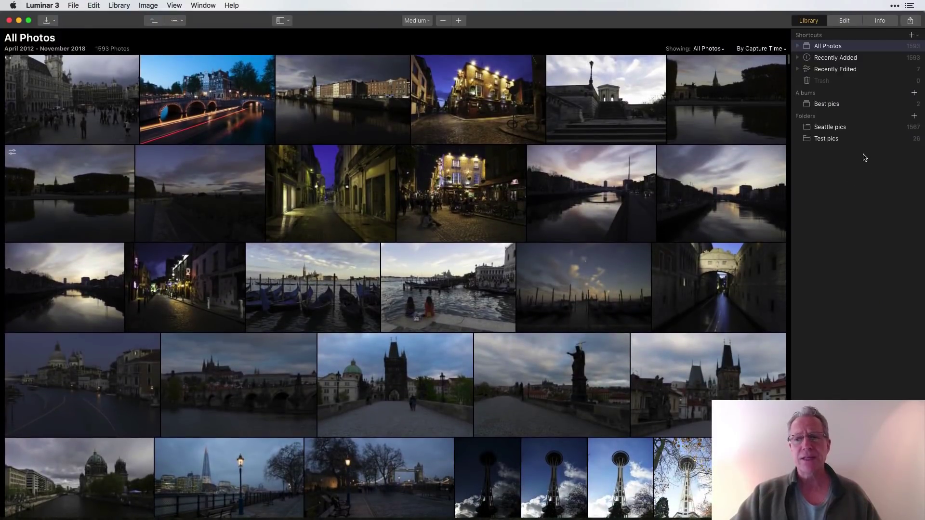
click(839, 142)
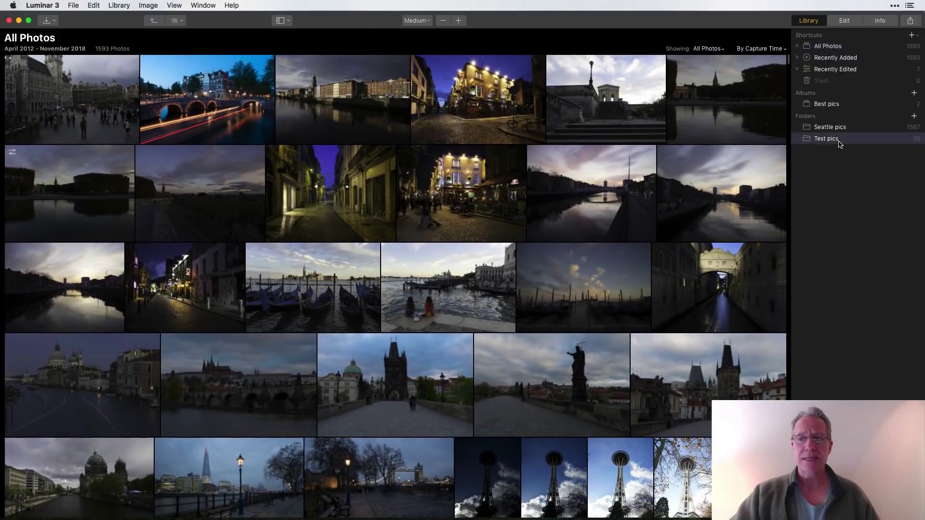
scroll(548, 322, down, 2)
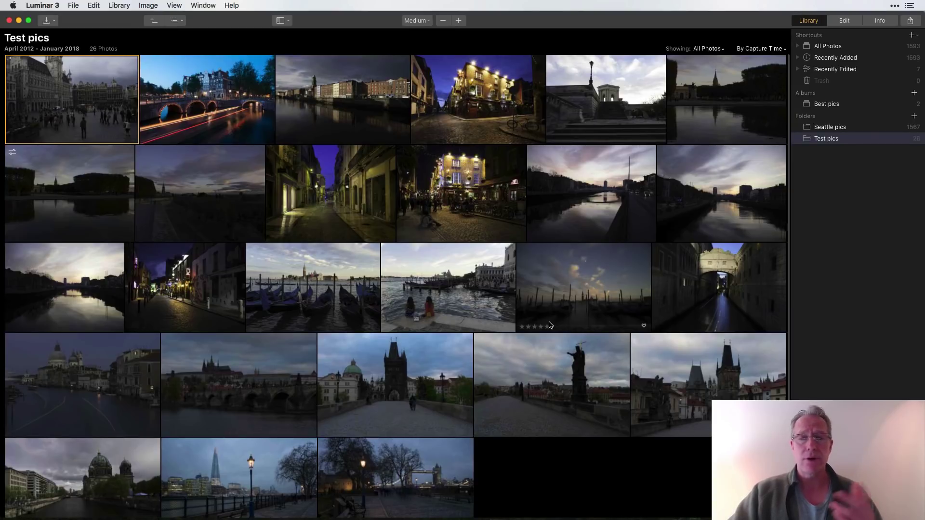
Step: Browse the Seattle pics folder's thumbnails and return to the All Photos view
click(844, 129)
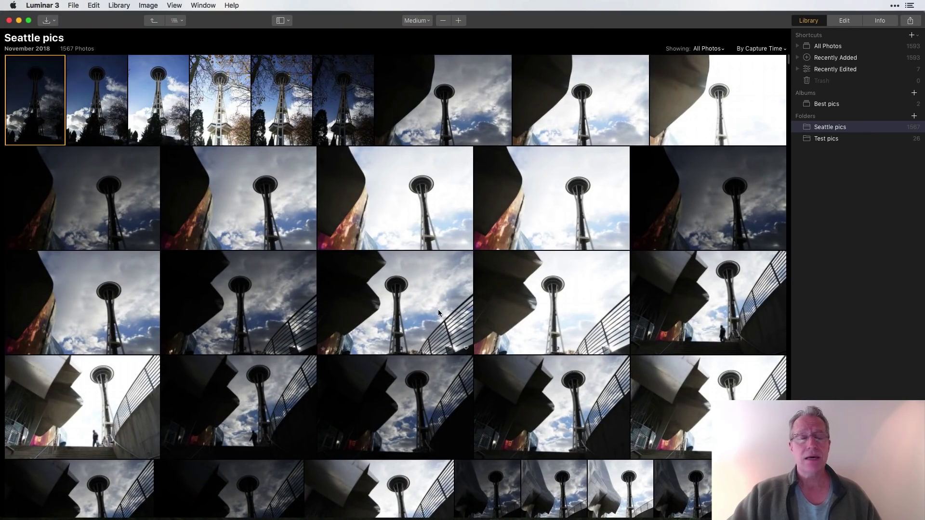
scroll(439, 312, down, 20)
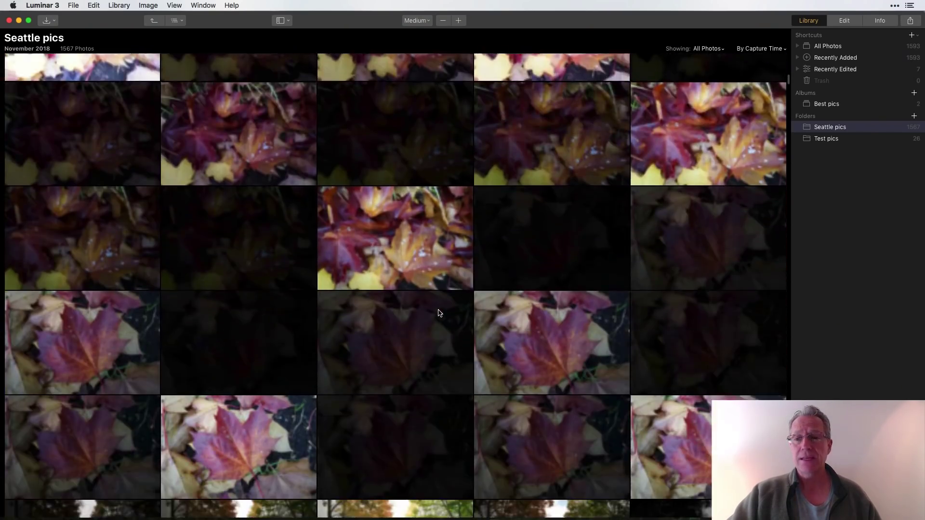
scroll(439, 312, up, 20)
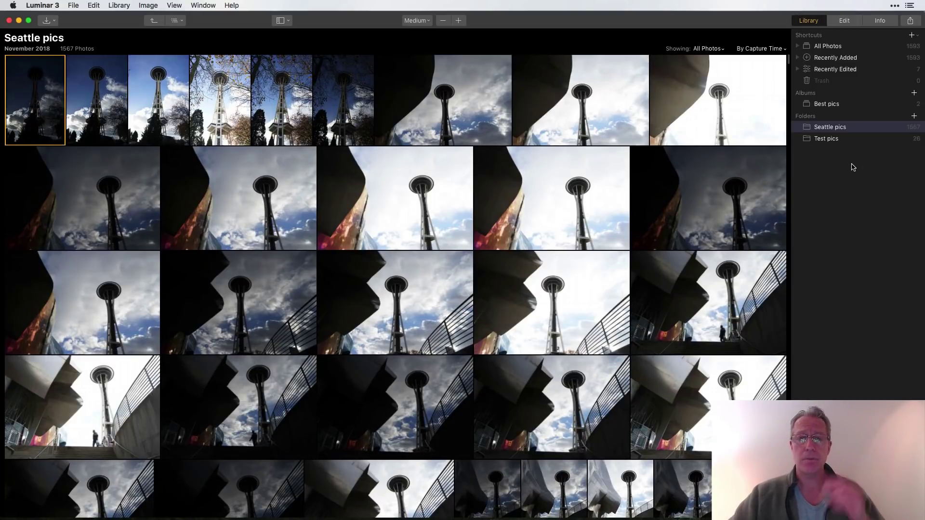
click(154, 21)
scroll(330, 202, up, 3)
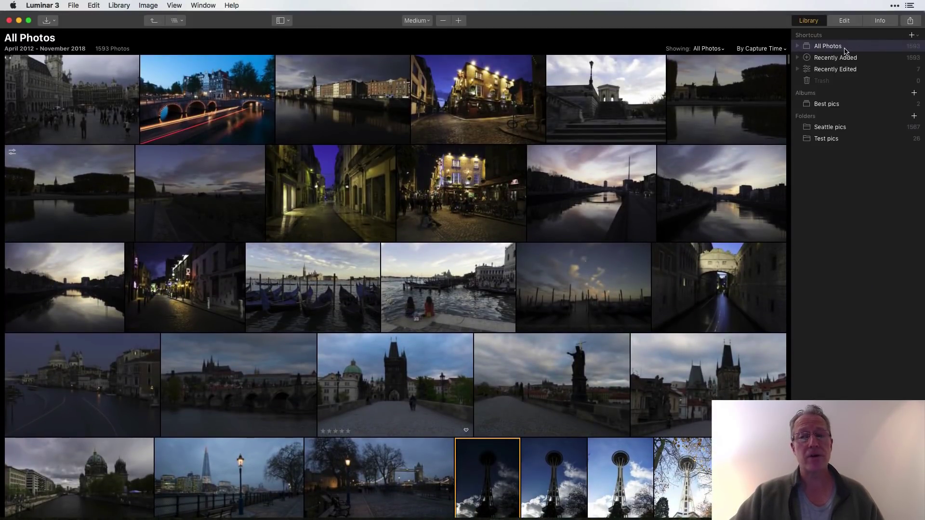
click(843, 131)
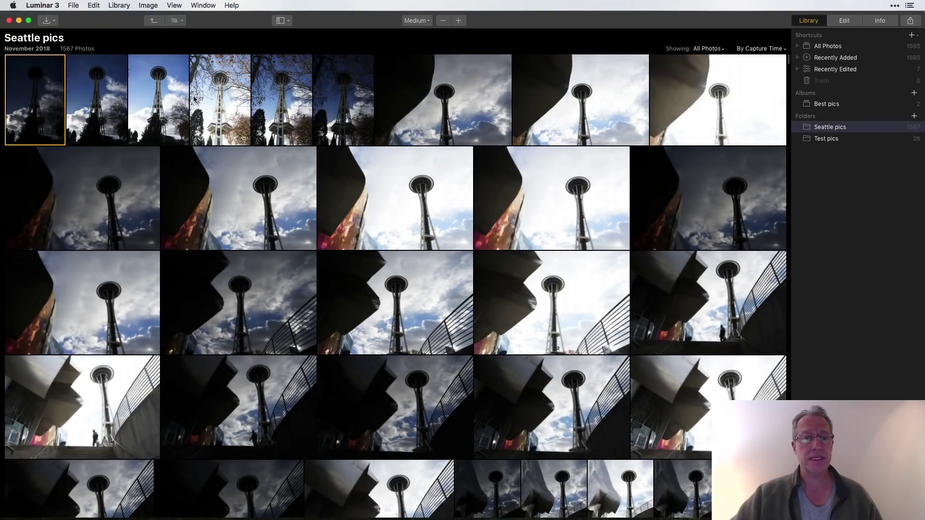
click(153, 23)
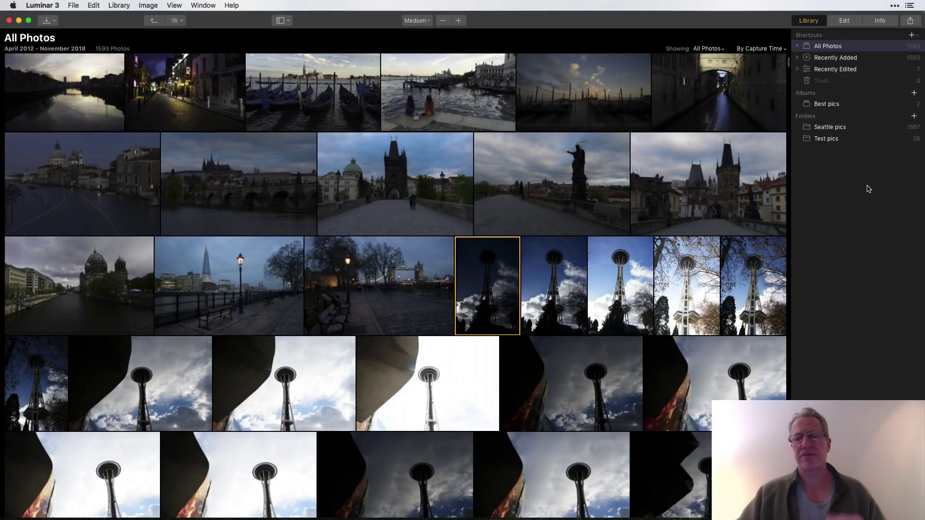
Step: Add the 360 Bridge folder from the Desktop to the library's folders
click(914, 117)
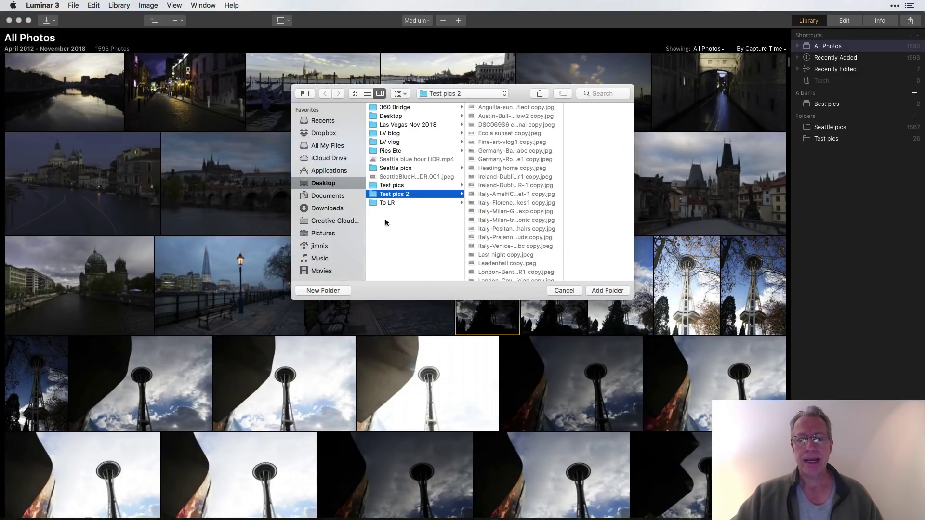
click(411, 108)
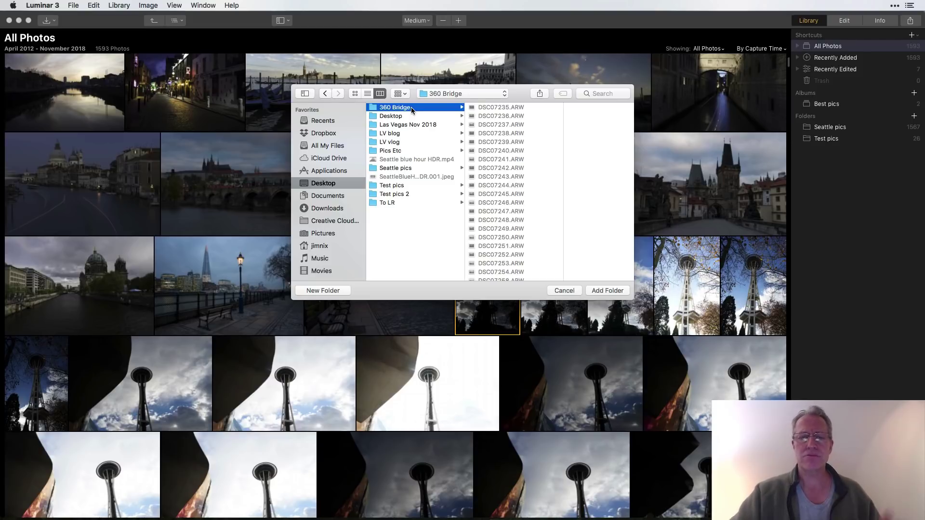
scroll(518, 207, down, 5)
scroll(518, 207, up, 5)
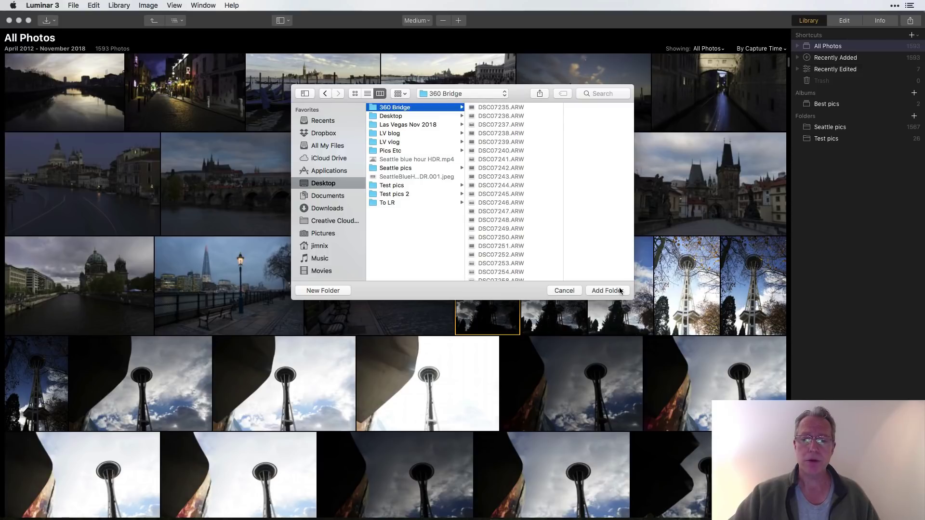
click(621, 291)
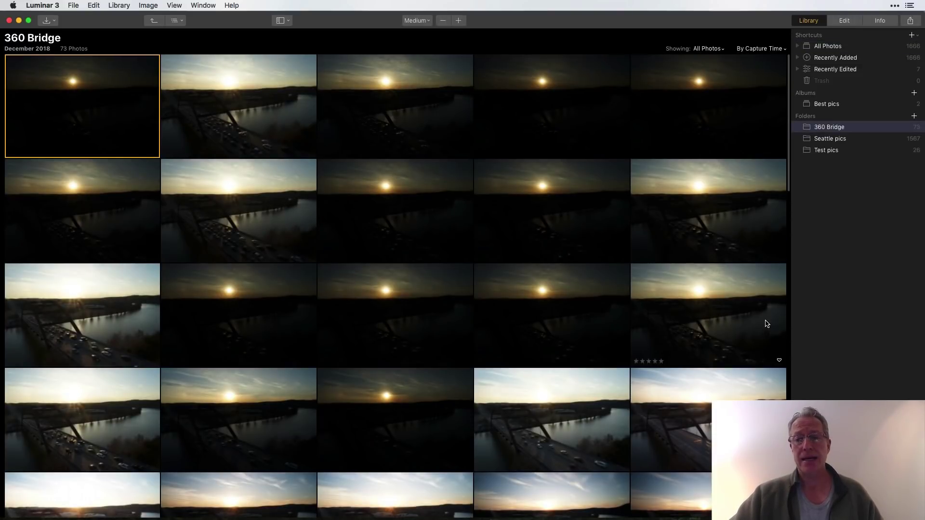
Step: View the sunset bridge photo DSC07241.ARW from 360 Bridge in single-image view and return to the thumbnail grid
scroll(767, 324, down, 10)
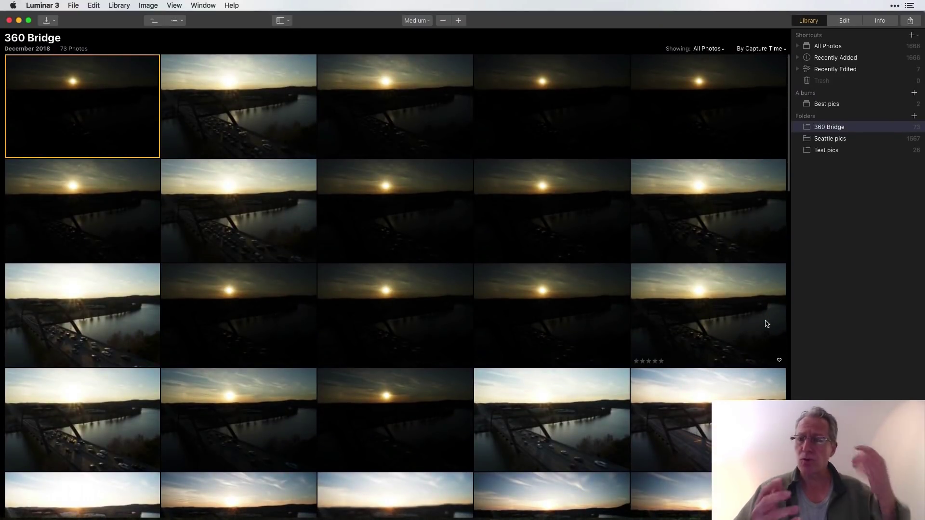
double_click(192, 215)
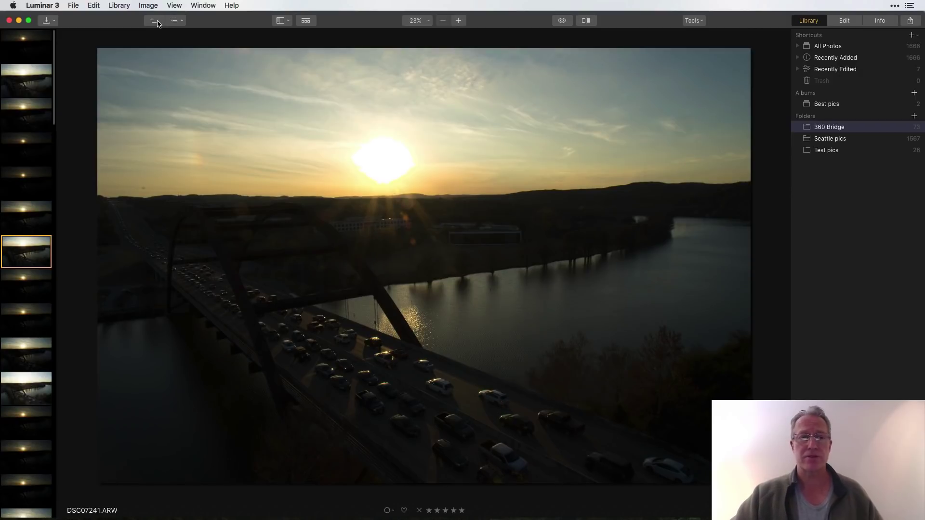
click(158, 23)
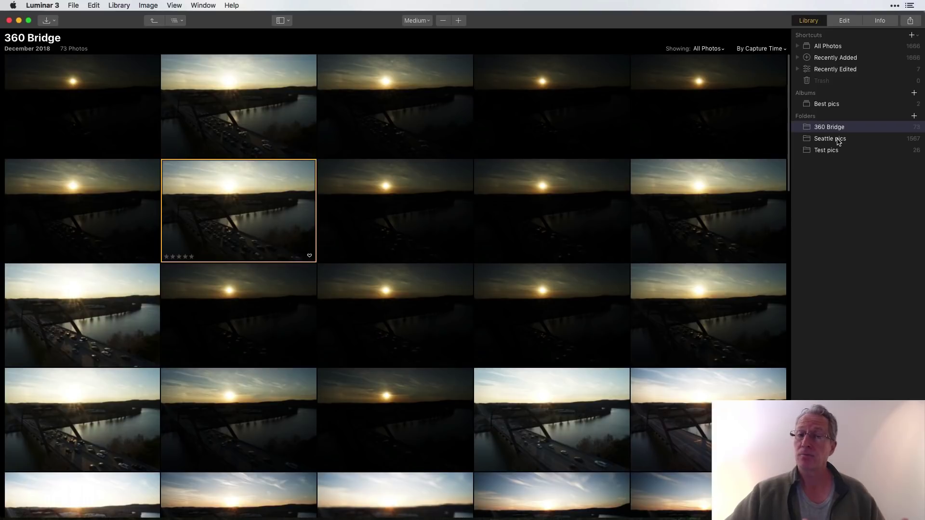
Step: Add the Test pics 2 folder from the Desktop to the library's folders
click(916, 117)
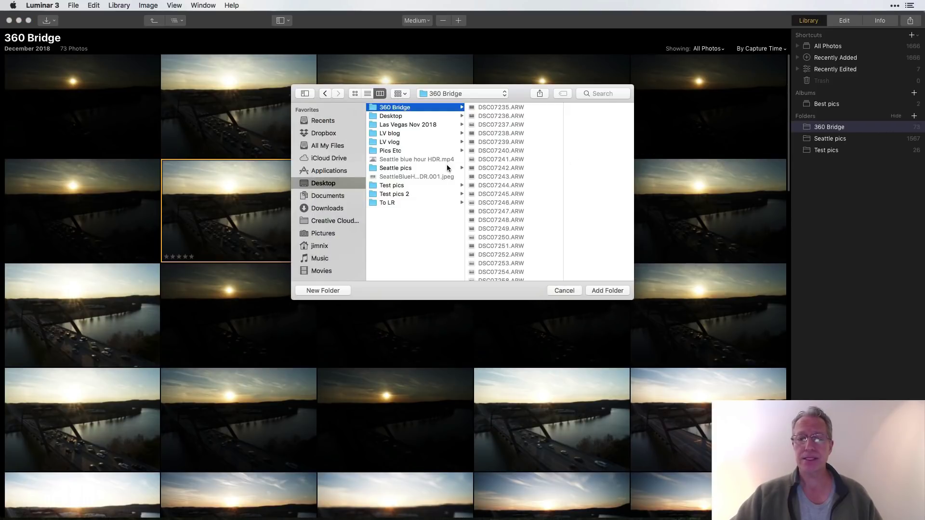
click(396, 194)
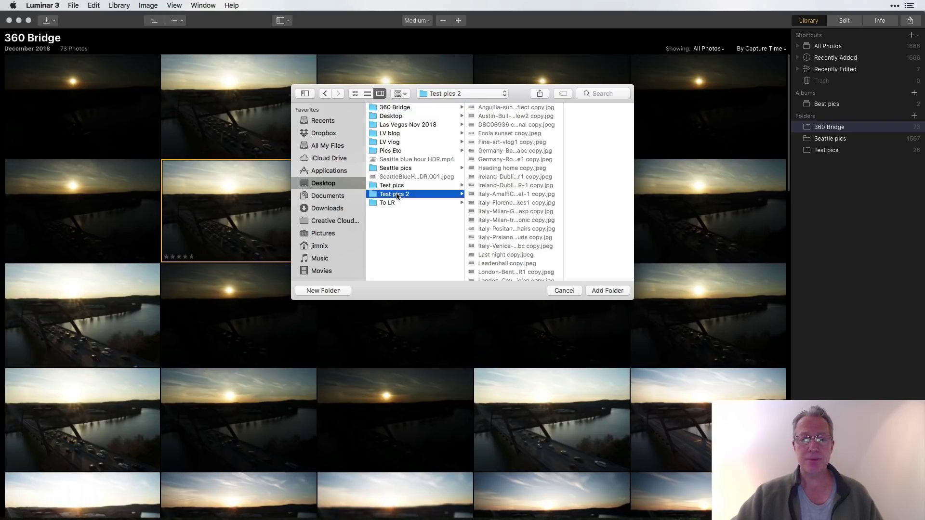
click(607, 290)
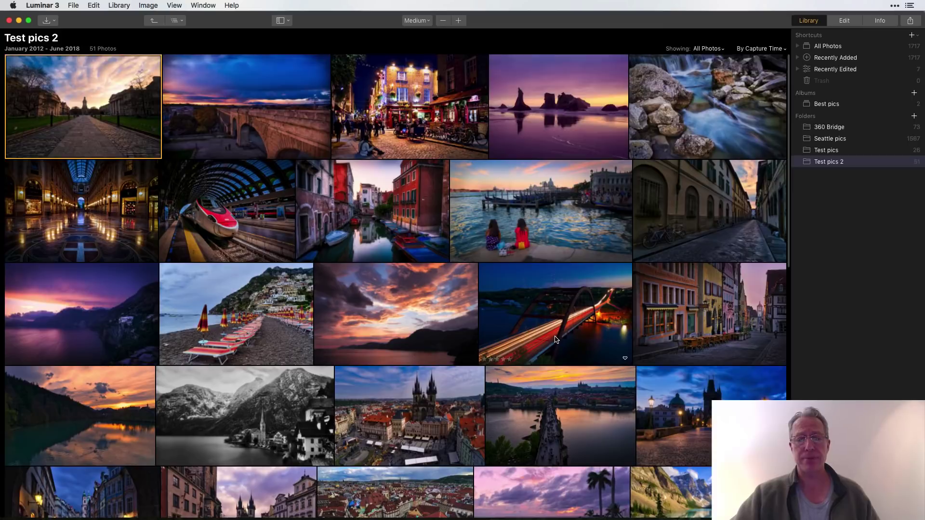
Step: Browse the photos in Test pics 2 and compare them with those in the Test pics folder
scroll(556, 340, down, 15)
scroll(555, 340, up, 15)
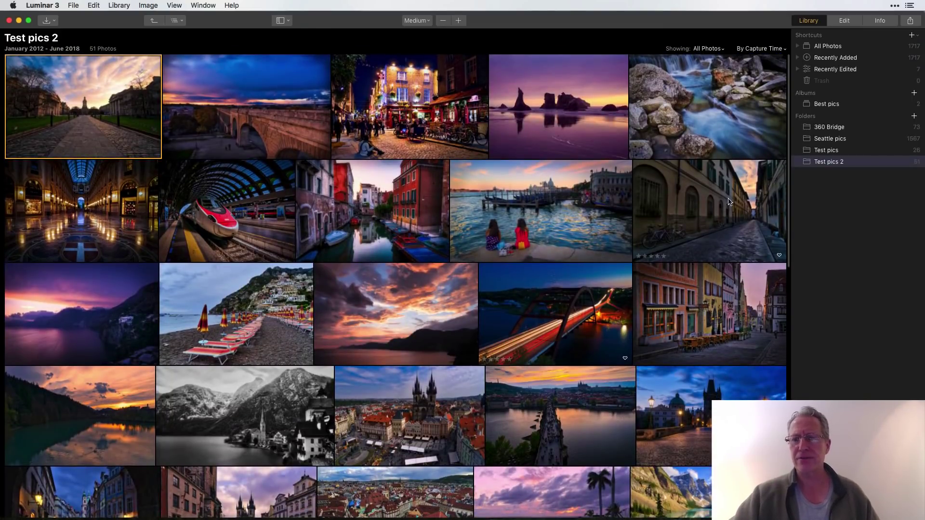
click(827, 151)
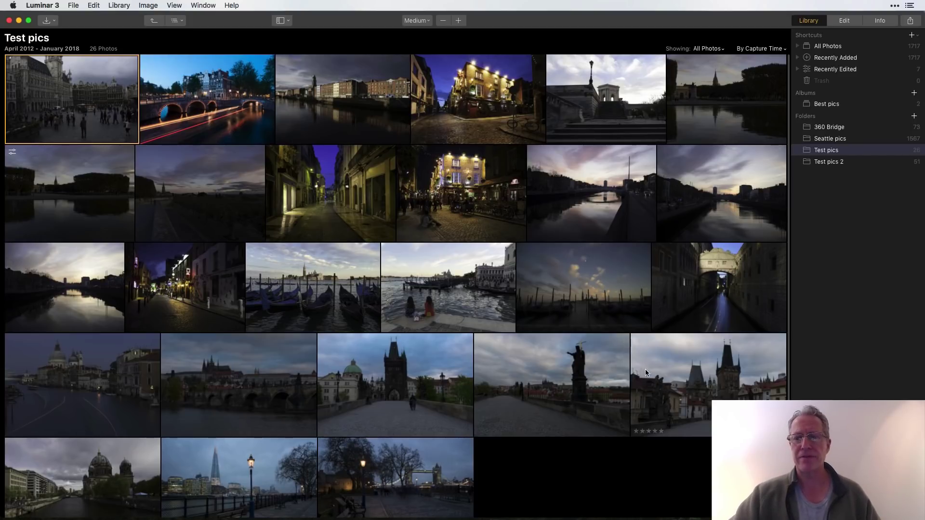
click(838, 162)
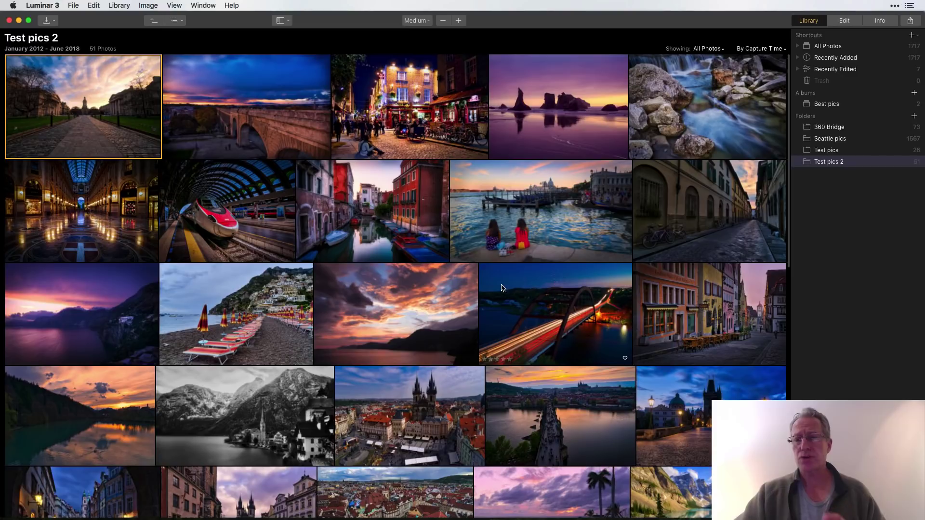
Step: Rename the Test pics 2 library folder as "Finished pics"
right_click(835, 167)
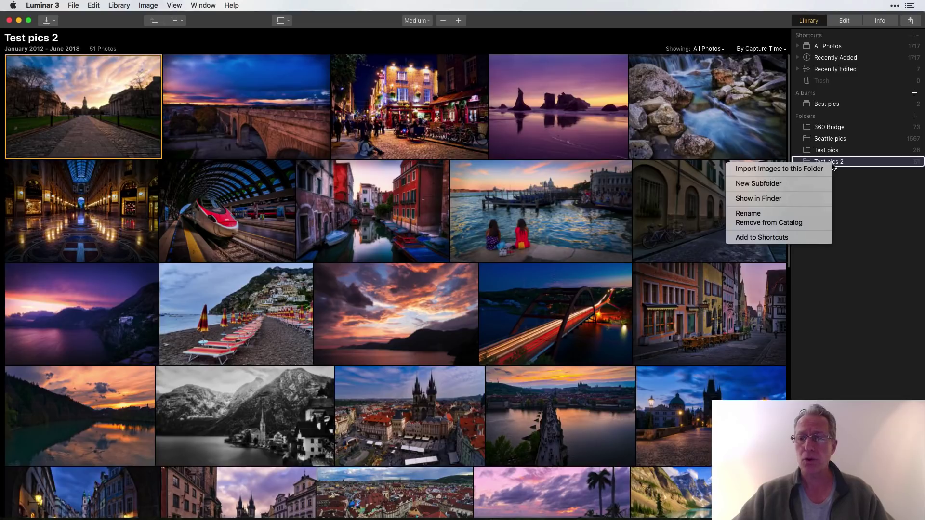
click(789, 214)
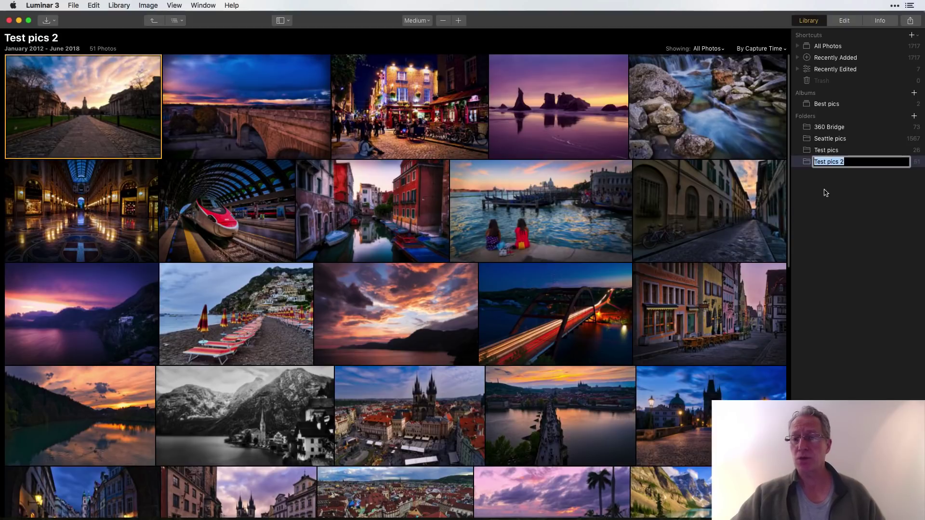
text(Edited)
key(BackSpace)
key(BackSpace)
key(BackSpace)
key(BackSpace)
key(BackSpace)
key(BackSpace)
text(Finished pics)
key(Return)
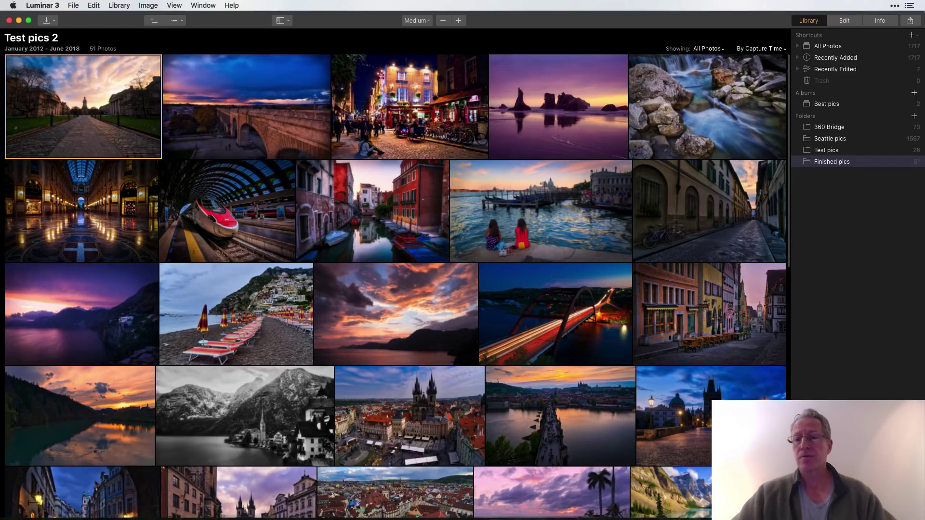
Step: Show the Finished pics library folder in Finder, check its name on disk, and close the Finder window
right_click(839, 164)
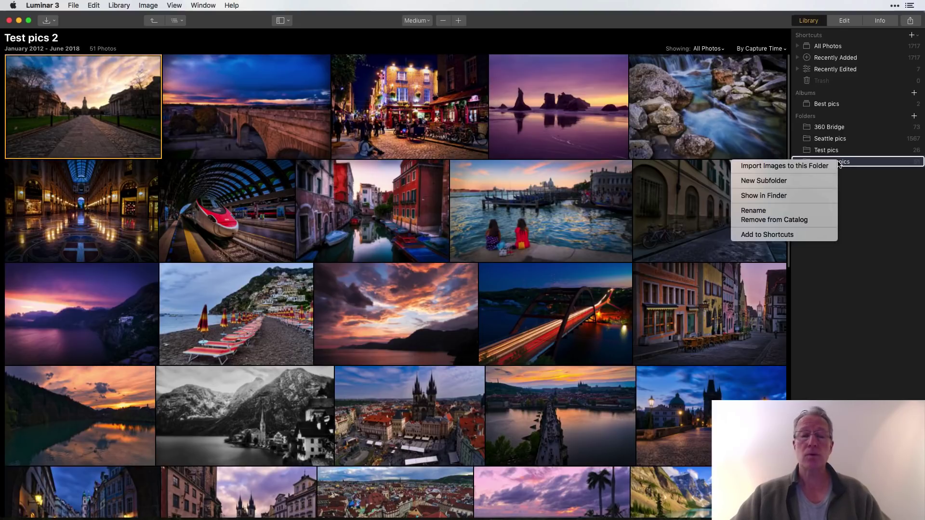
click(805, 197)
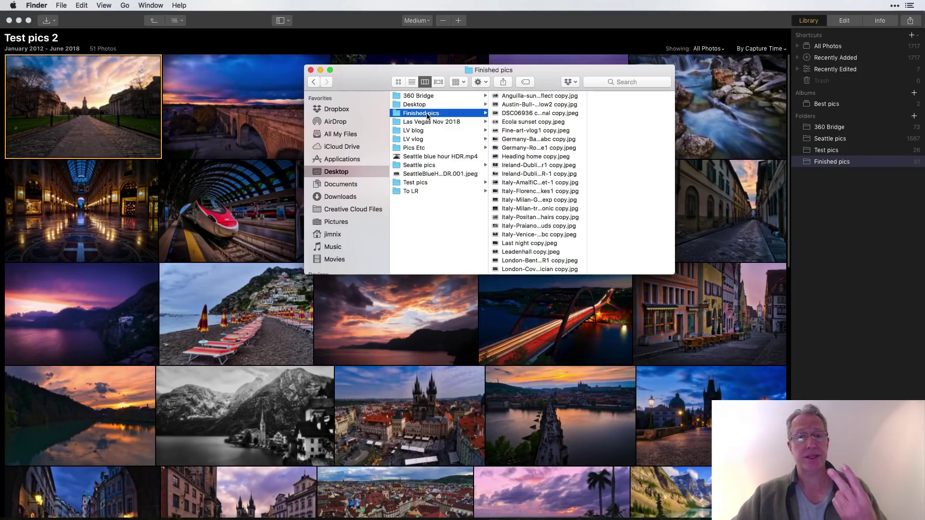
click(311, 70)
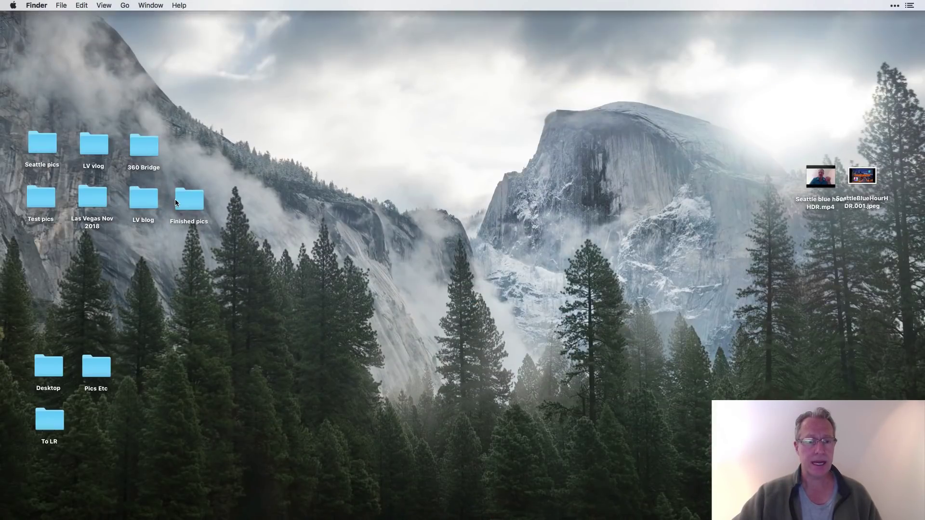
Step: Move the Finished pics folder on the desktop up beside 360 Bridge and shift the 360 Bridge folder slightly
drag(188, 204, 205, 155)
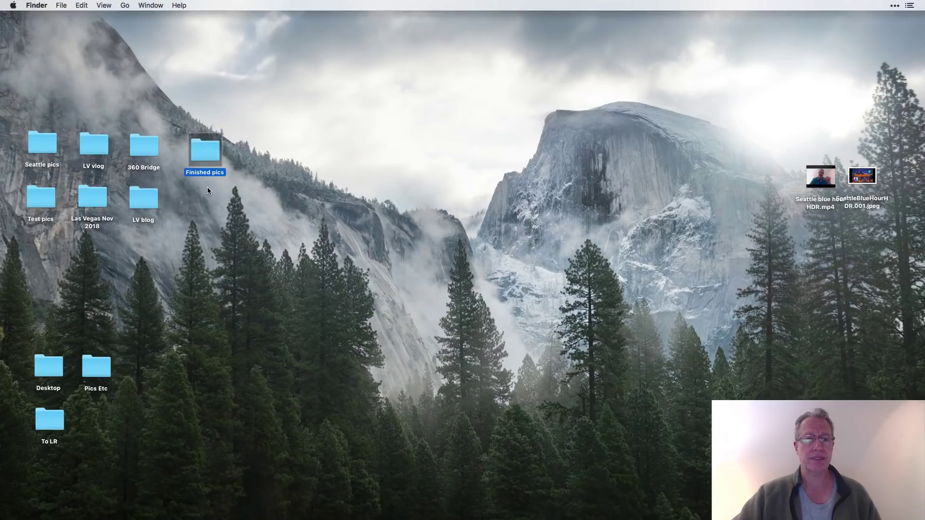
click(150, 140)
drag(148, 141, 147, 146)
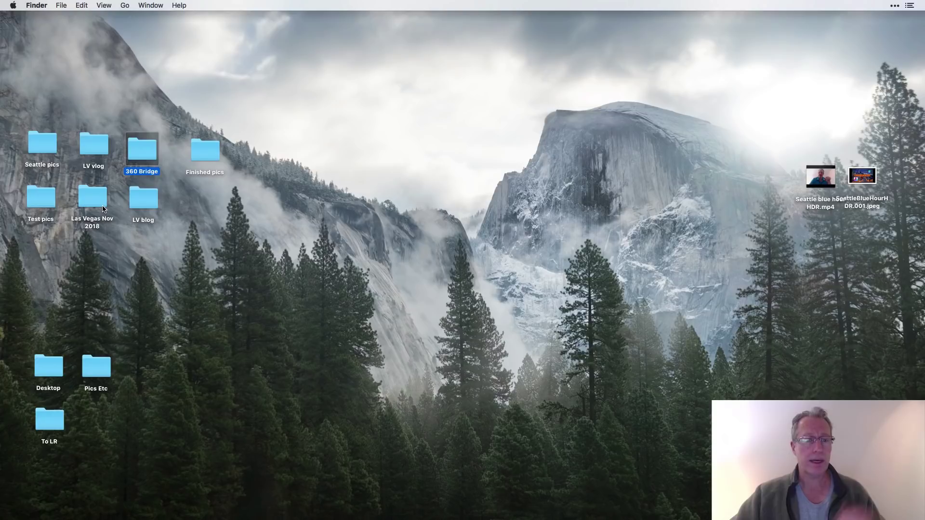
Step: Check the Seattle pics and Test pics folders on the desktop, view the contents of Finished pics, and close its window
click(48, 147)
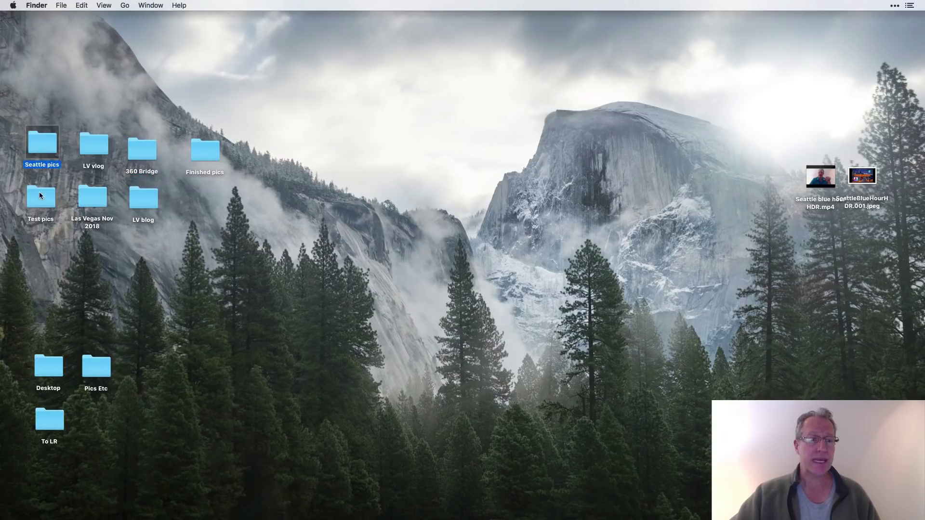
click(39, 195)
click(212, 152)
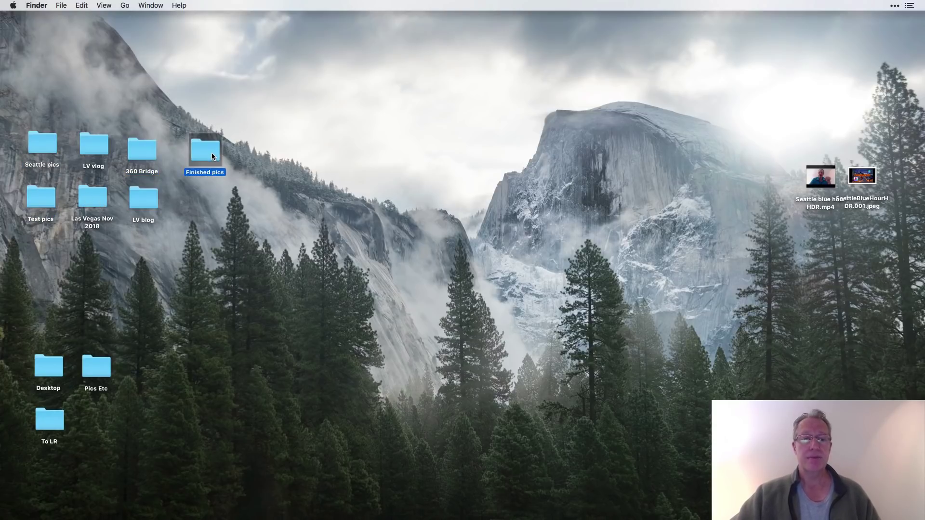
double_click(212, 173)
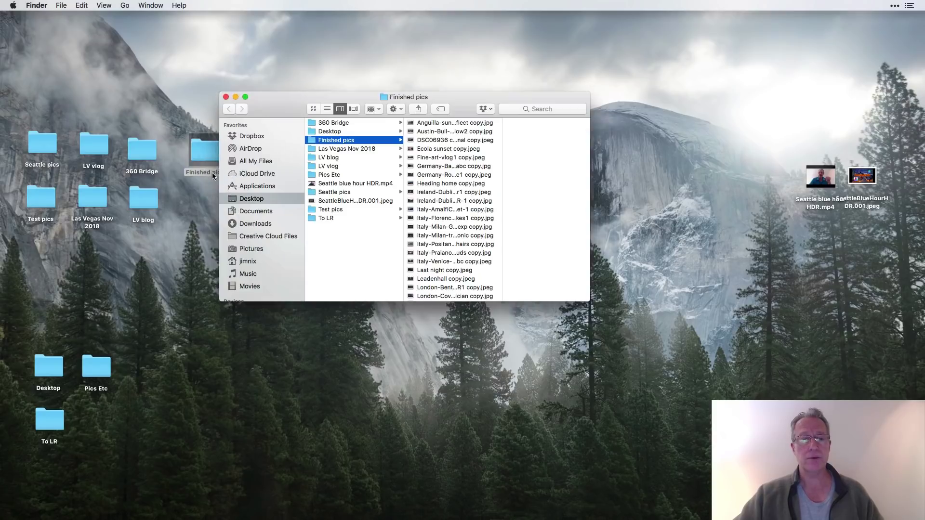
click(226, 98)
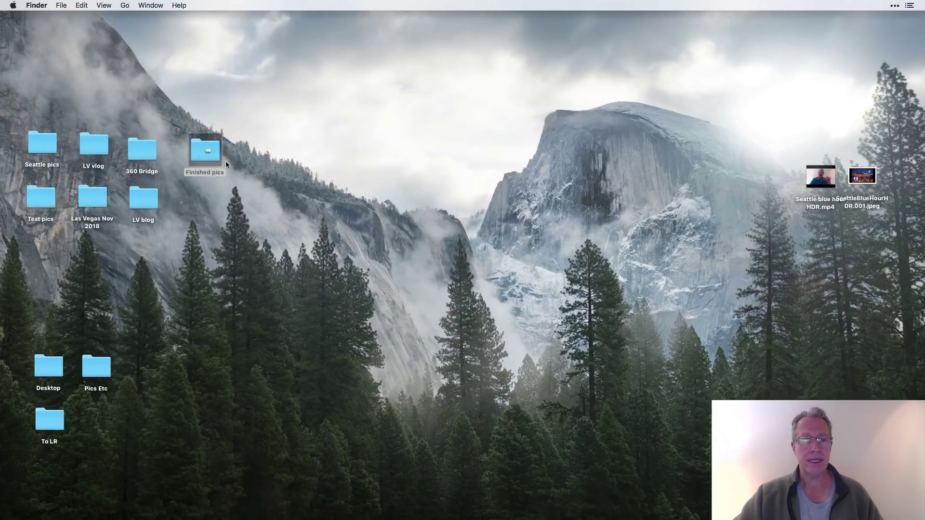
Step: Rename the Finished pics desktop folder as "Test pics 2" and switch to Luminar 3 to check its name in the library
text(Test pics 2)
key(Return)
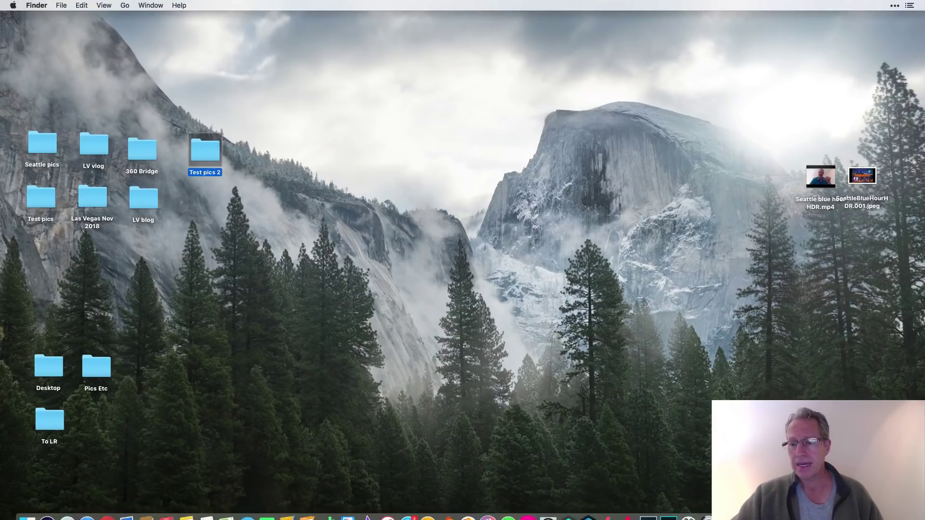
click(474, 507)
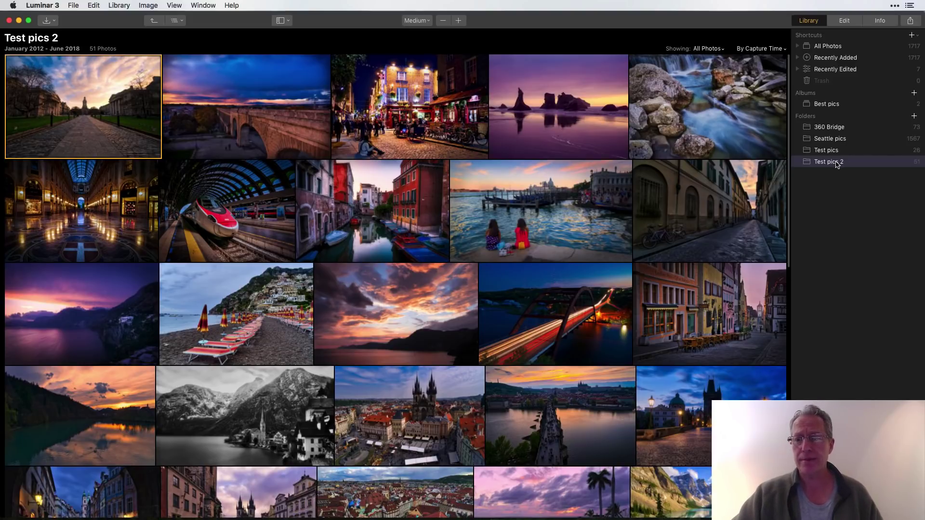
Step: Rename the Test pics 2 library folder as "Finished pics"
double_click(837, 164)
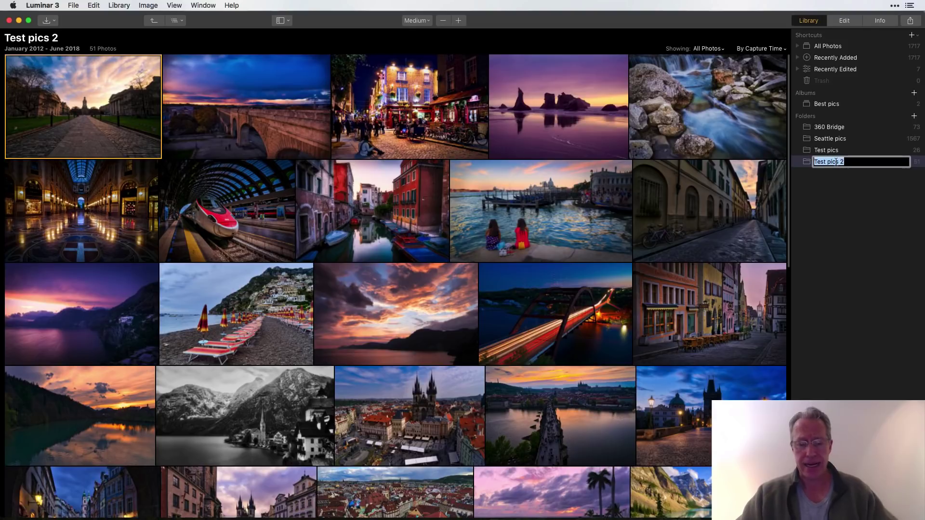
text(Finished )
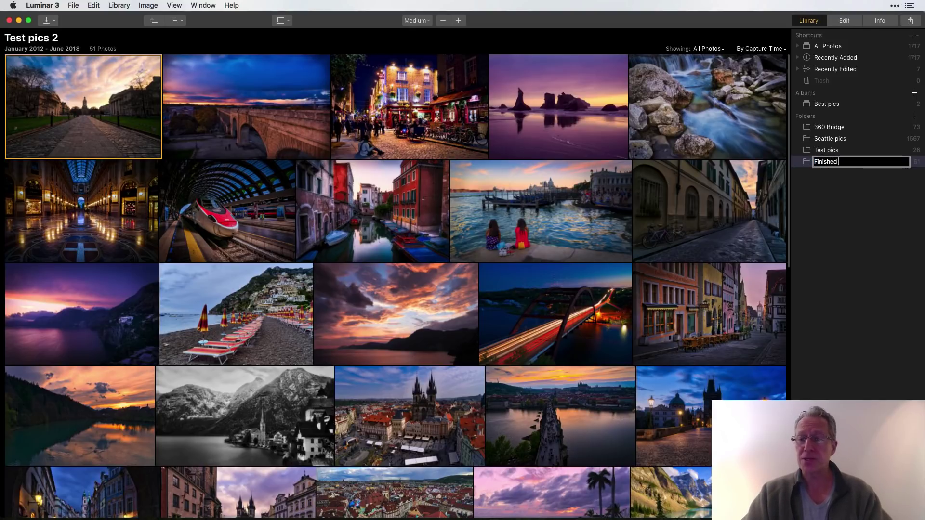
text(pics)
key(Return)
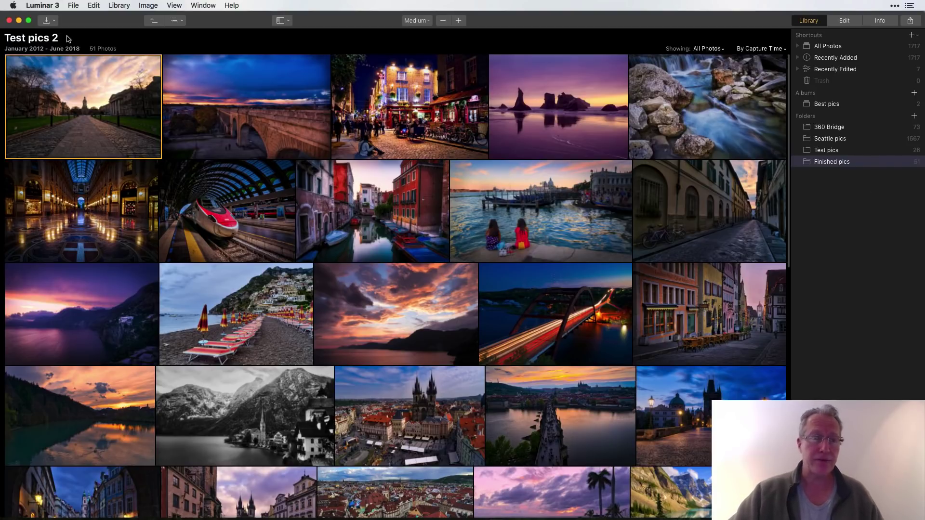
Step: Minimize Luminar 3, check the renamed folder's name on the desktop, and return to Luminar 3
click(19, 21)
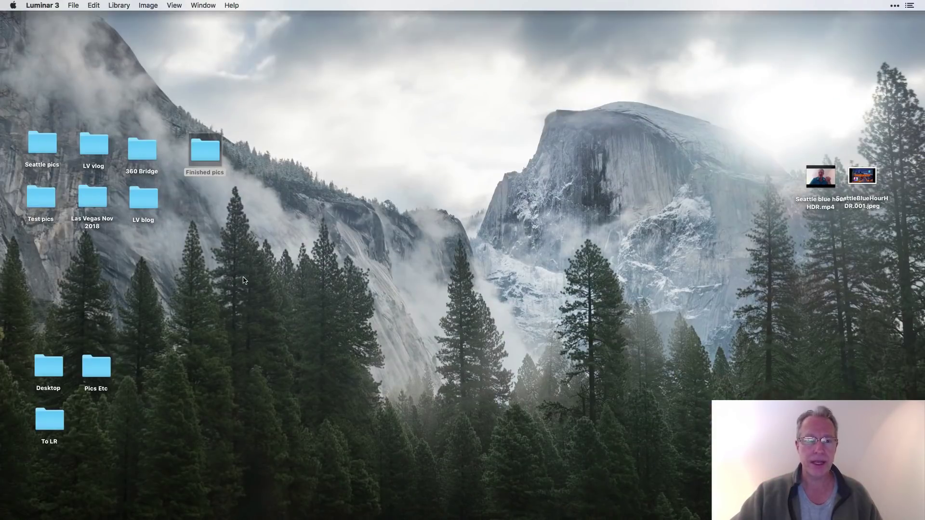
click(221, 214)
click(244, 152)
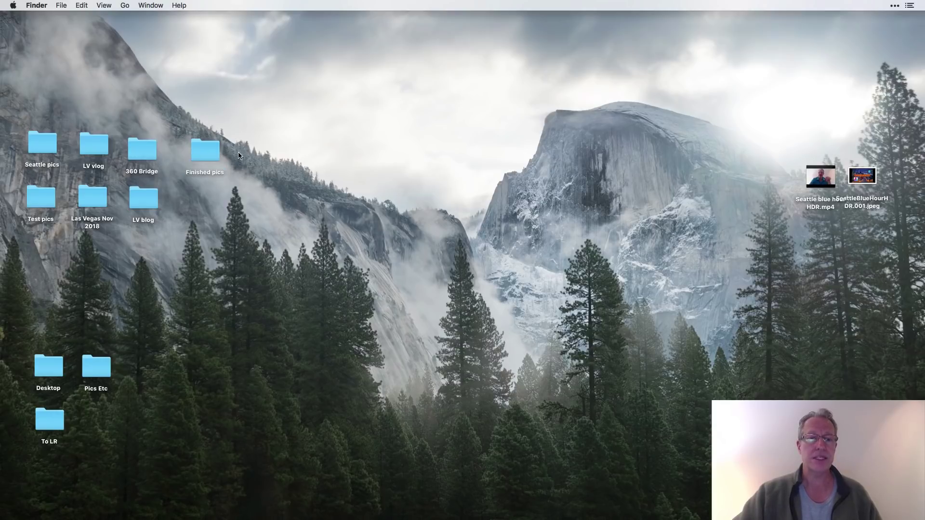
mouse_move(649, 518)
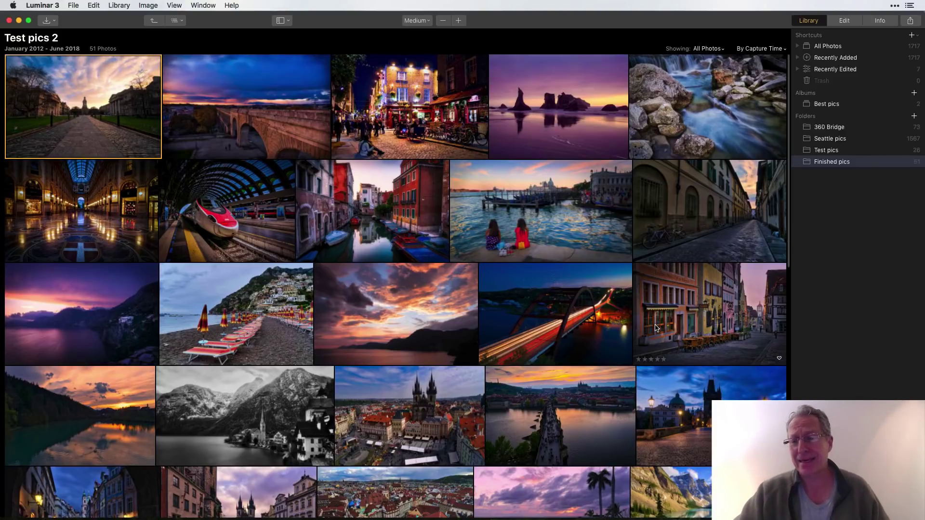
Step: Create a subfolder named "Best pics" inside the Finished pics library folder
right_click(833, 167)
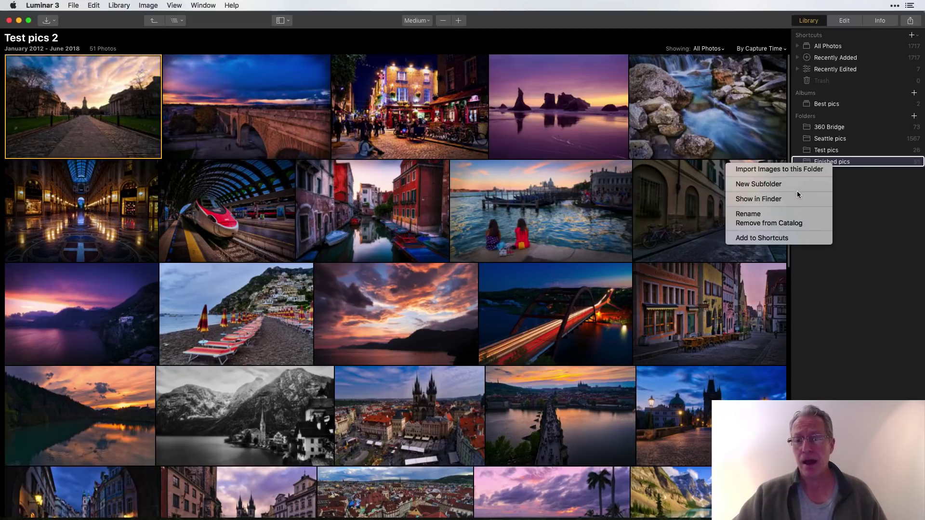
click(783, 184)
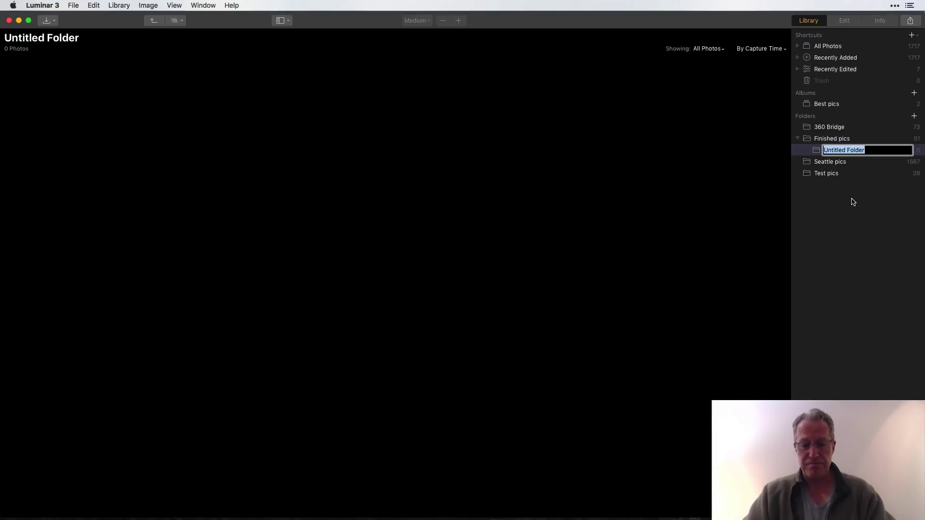
text(Best pics)
key(Return)
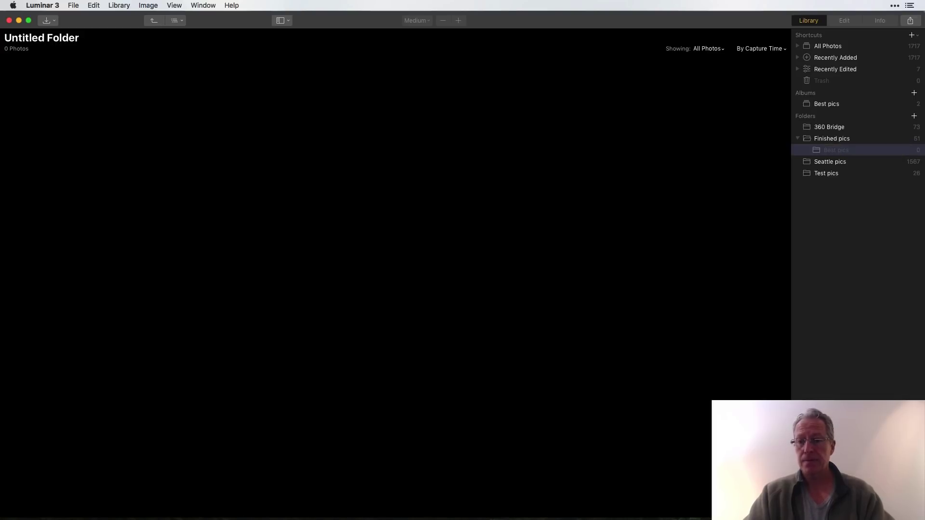
Step: Move the purple sea-stacks photo and the Venetian sunset photo from Finished pics into its Best pics subfolder, and view that subfolder
click(849, 142)
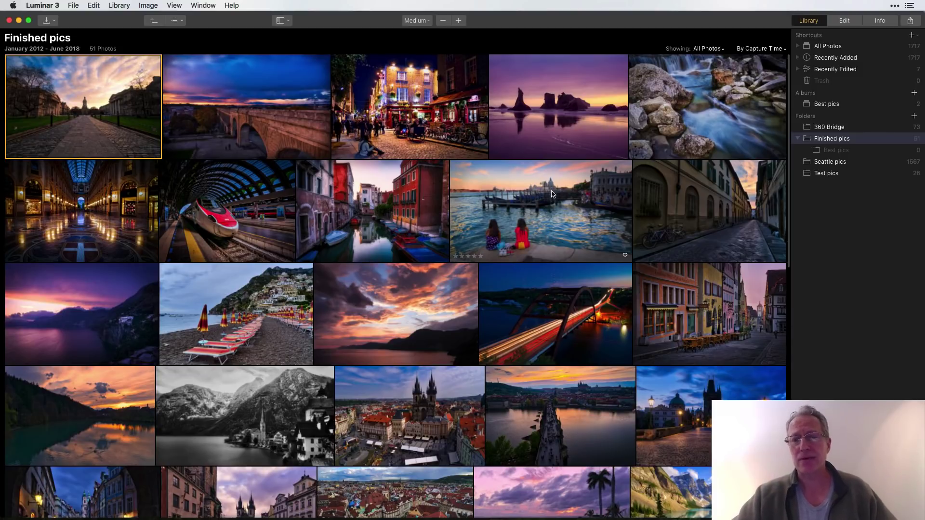
drag(564, 118, 836, 151)
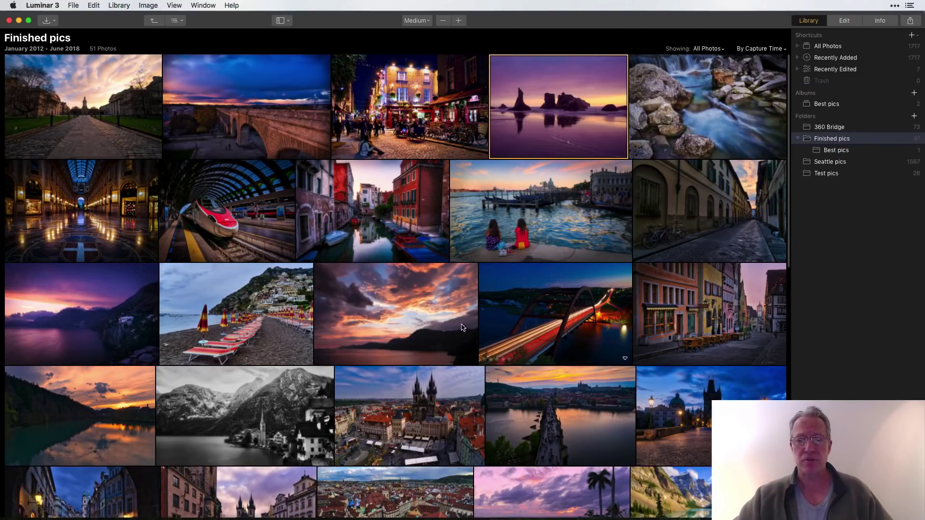
drag(576, 209, 832, 151)
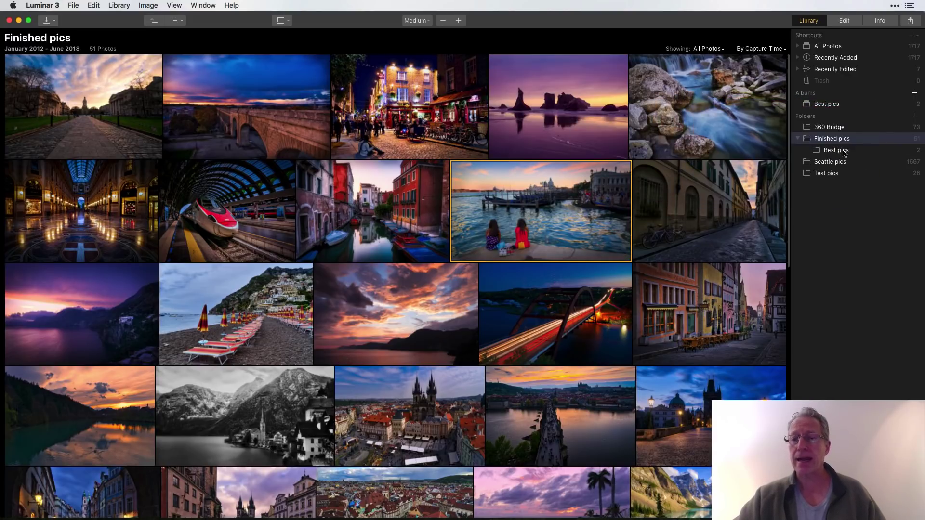
click(838, 150)
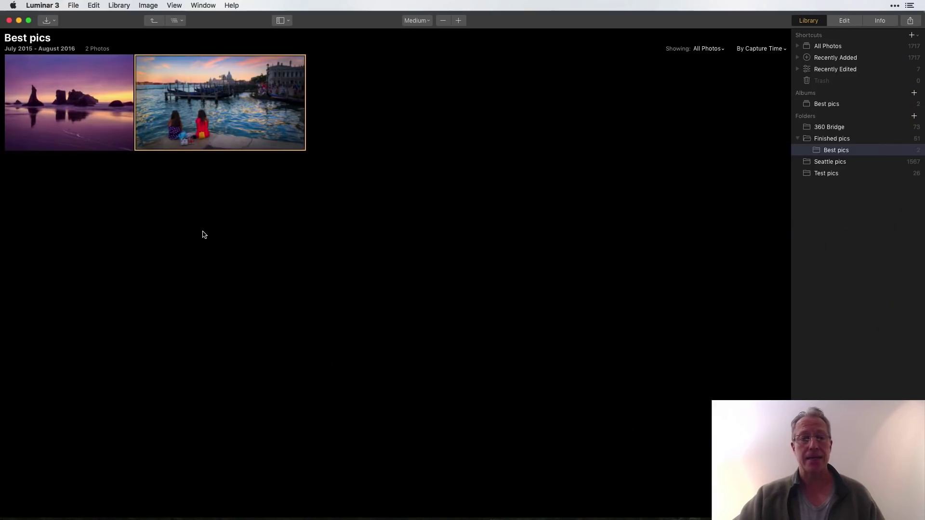
Step: Check the photos in the Best pics subfolder of Finished pics in Finder, close the window, and return to Luminar 3
click(18, 20)
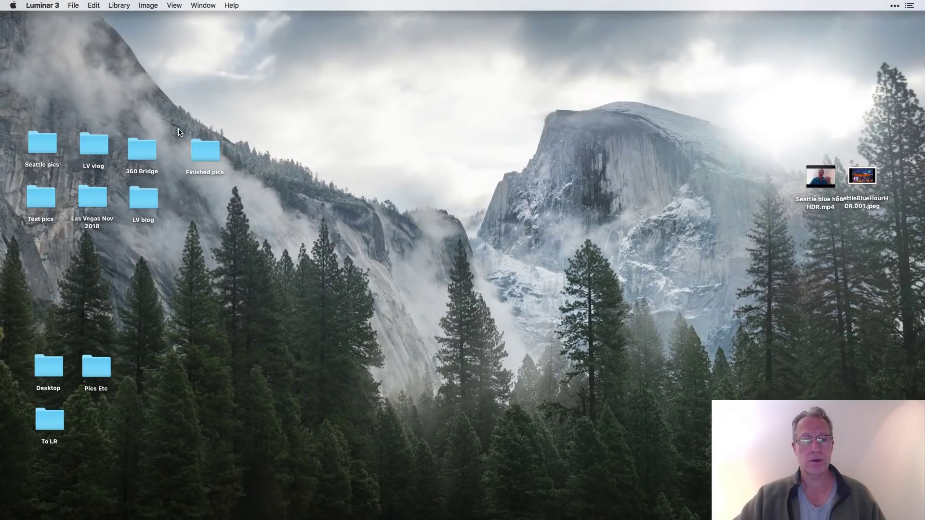
click(209, 161)
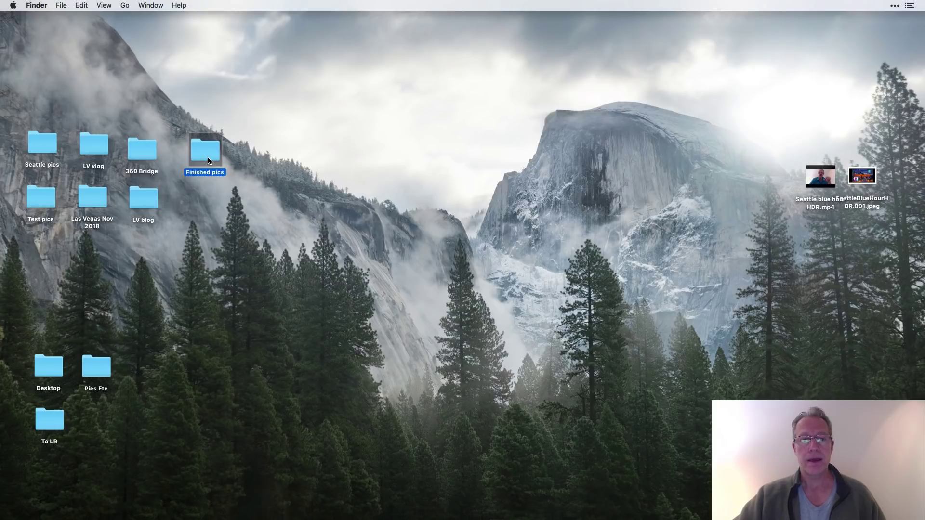
double_click(209, 162)
click(433, 141)
click(528, 122)
key(Down)
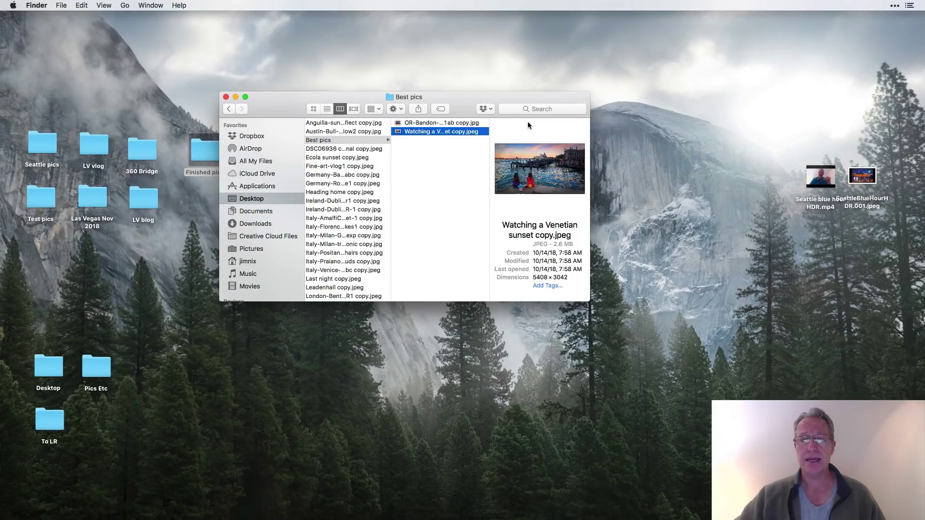
click(226, 97)
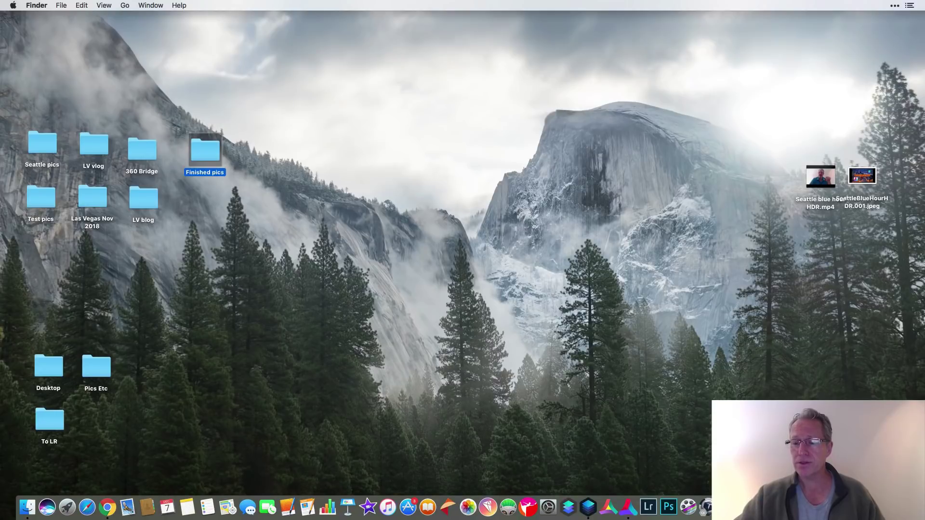
click(608, 507)
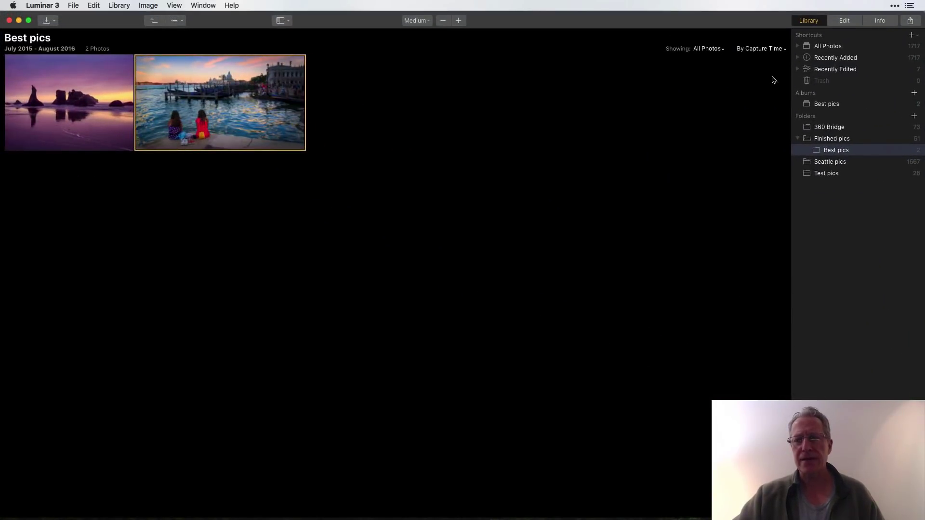
Step: Move the night bridge photo with light trails from Finished pics into Best pics, and view the subfolder
click(837, 140)
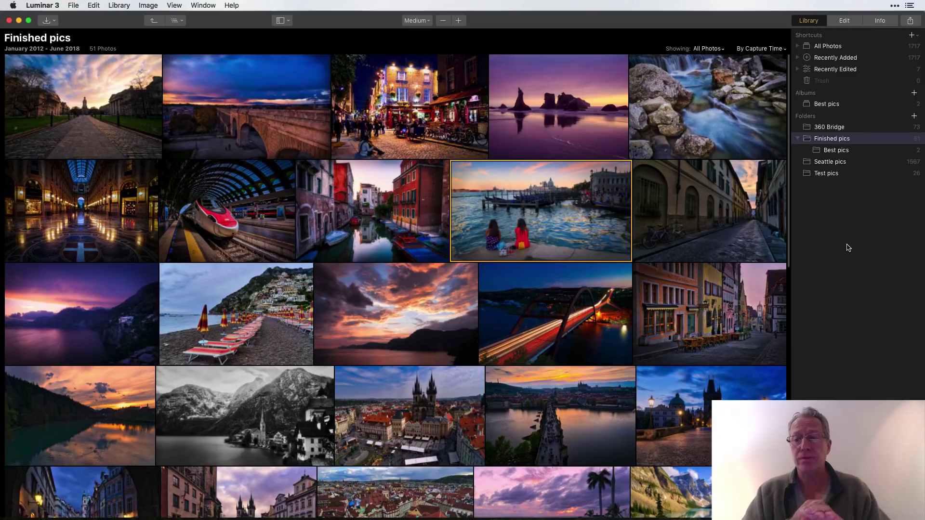
drag(583, 304, 838, 150)
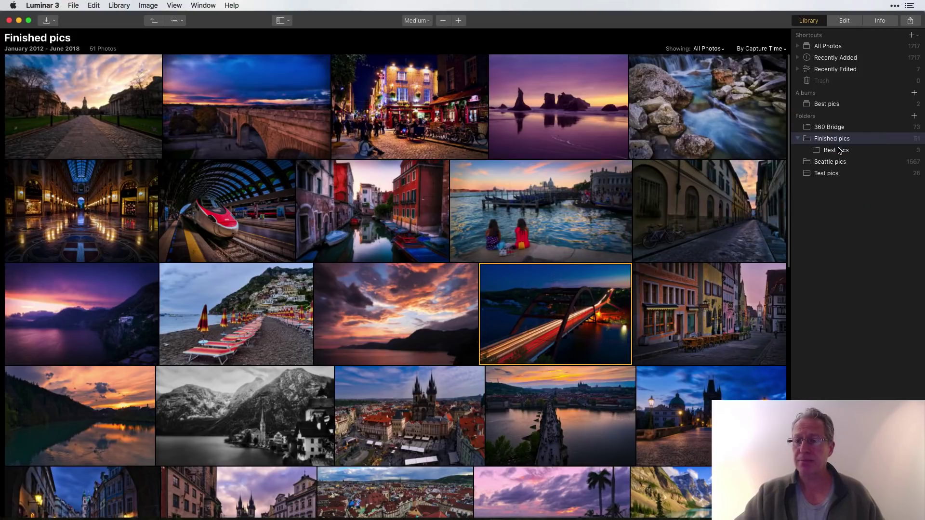
click(839, 151)
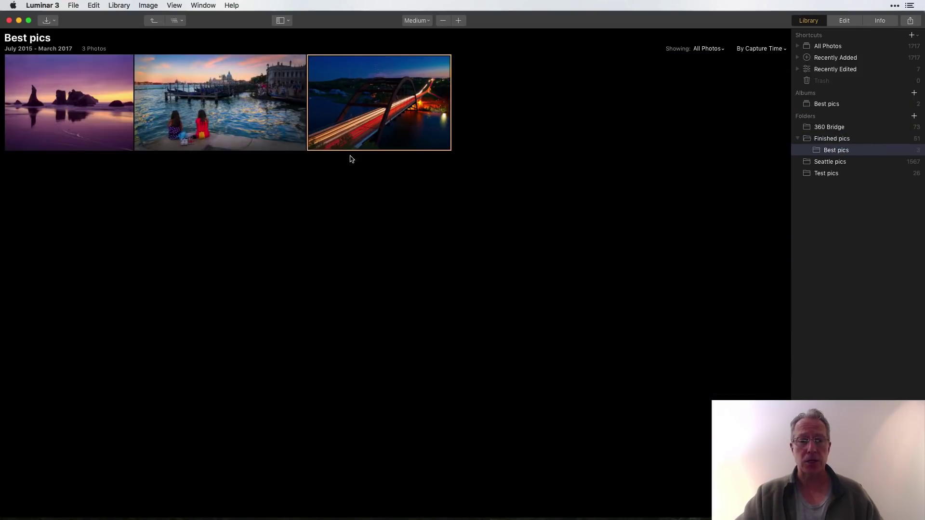
Step: Check for Last night copy.jpeg in the Best pics subfolder in Finder, close the window, and return to Luminar 3
key(F11)
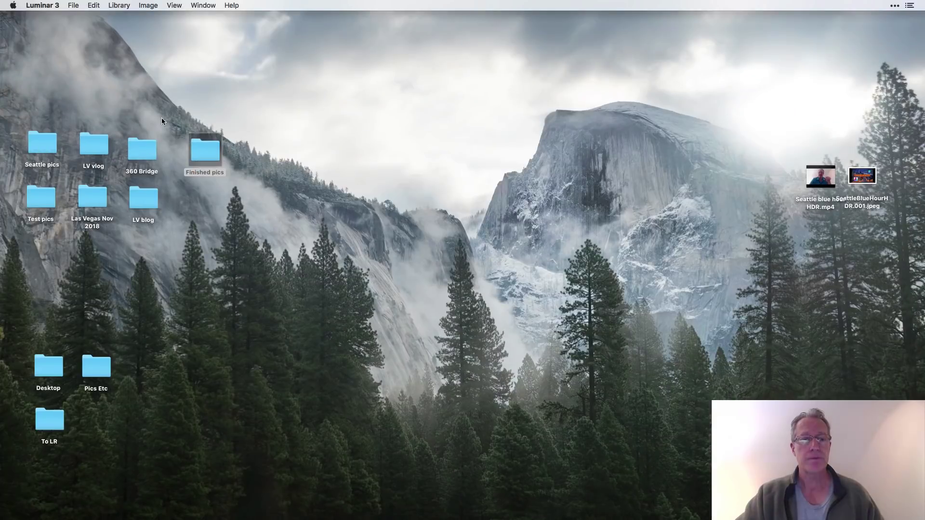
double_click(203, 152)
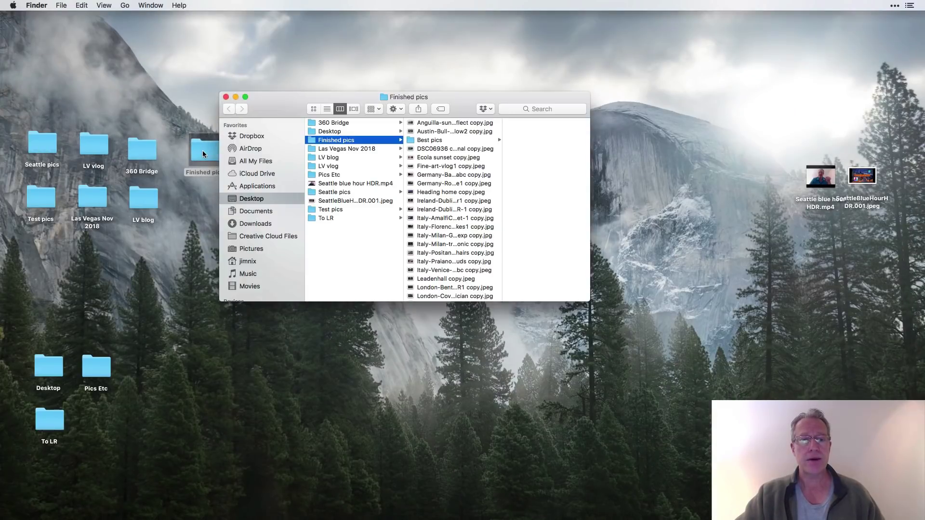
click(447, 141)
click(530, 123)
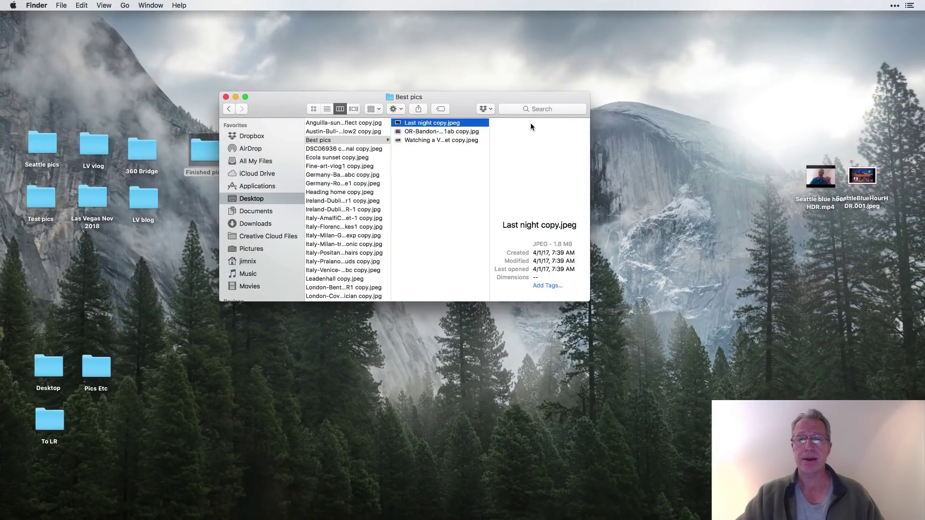
click(226, 97)
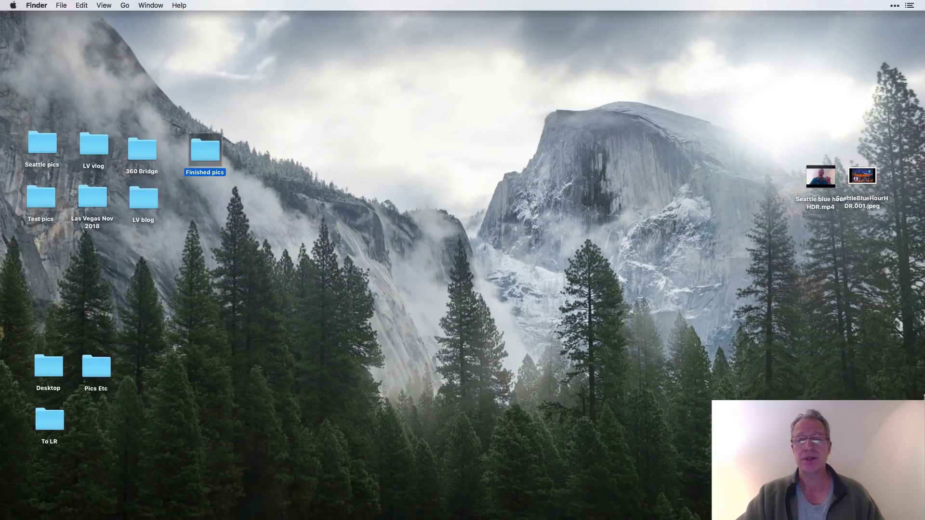
mouse_move(337, 518)
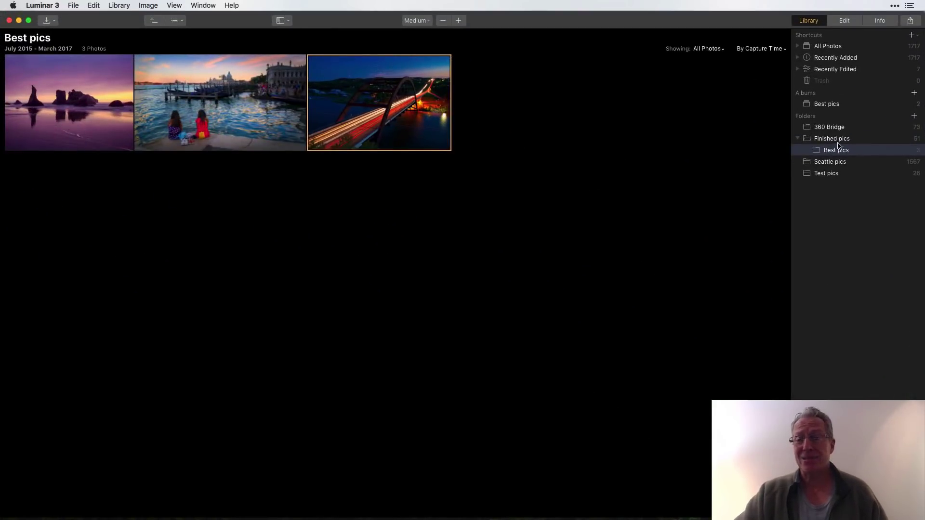
Step: Open the night bridge photo from Finished pics in single-image view and examine its photo information and its layers and filters
click(838, 139)
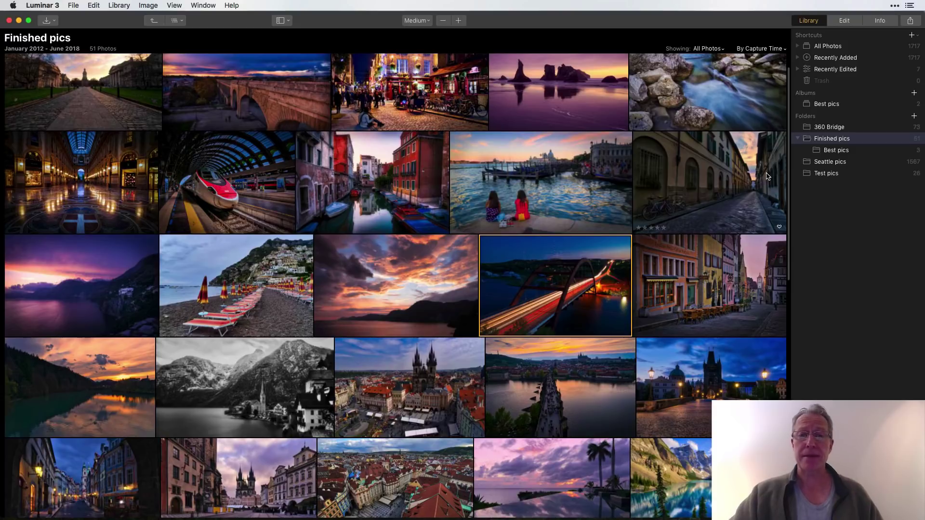
key(Return)
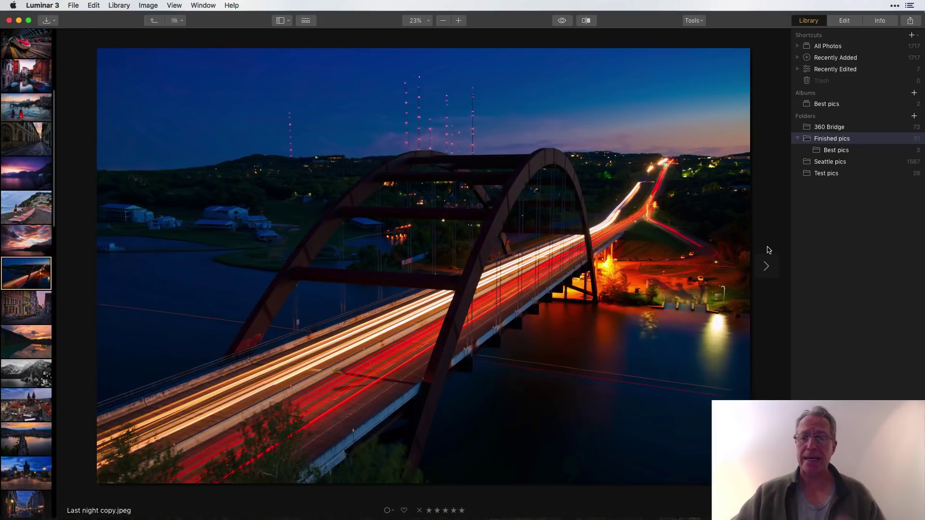
click(881, 21)
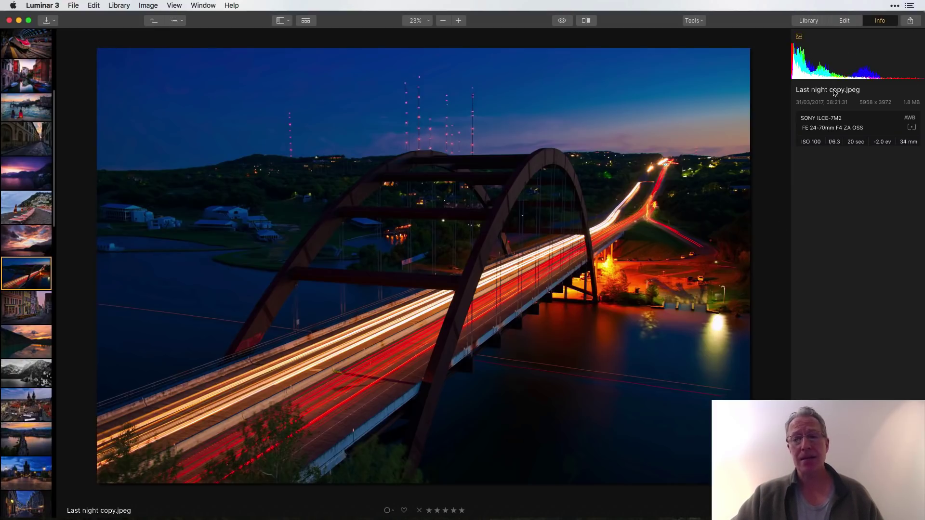
click(848, 22)
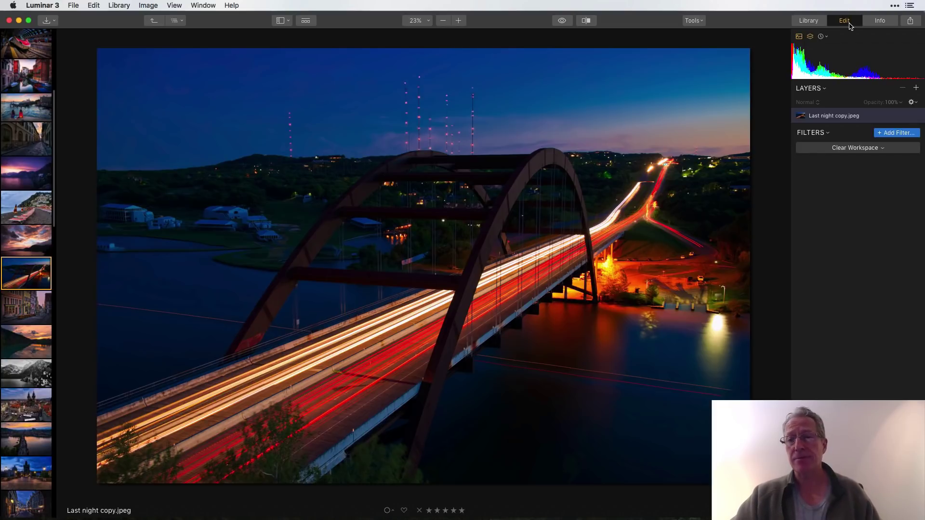
click(880, 22)
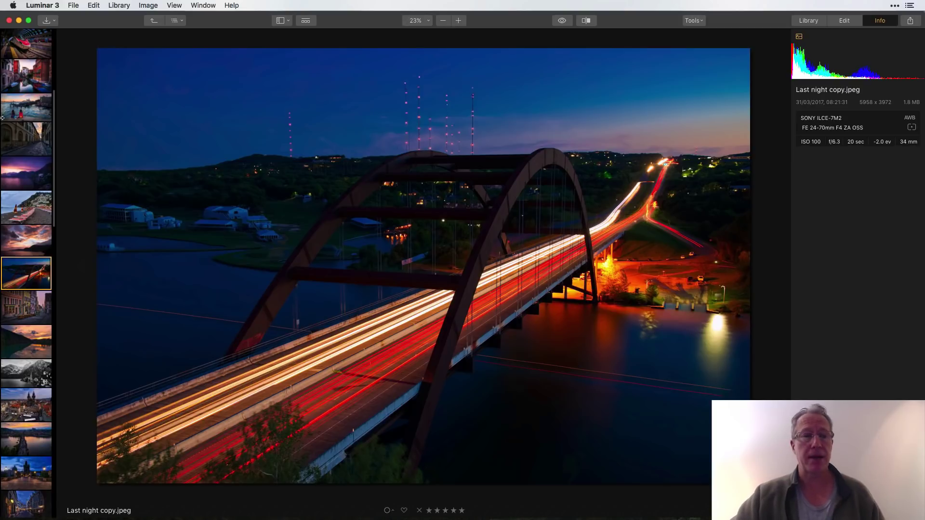
Step: In Finder, rename Last night copy.jpeg in the Best pics subfolder of Finished pics to 360 Awesome, and close the window
click(19, 20)
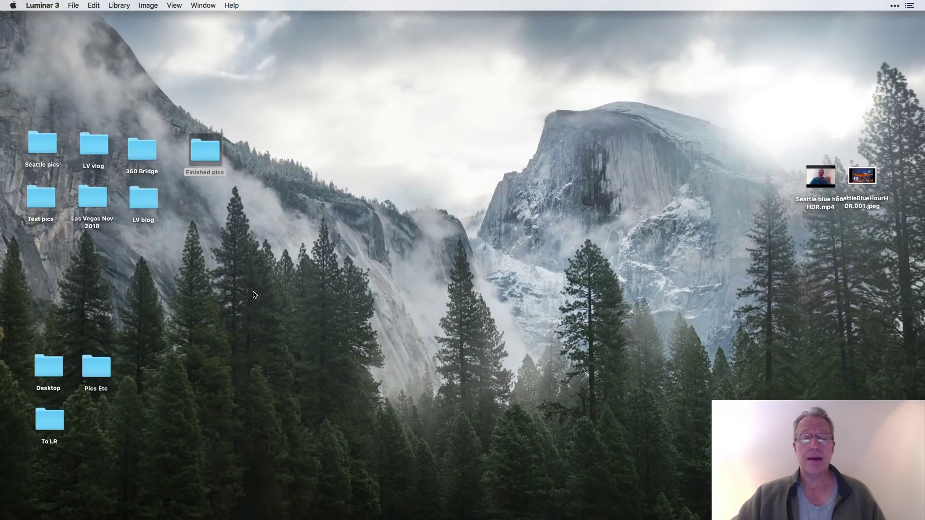
double_click(202, 144)
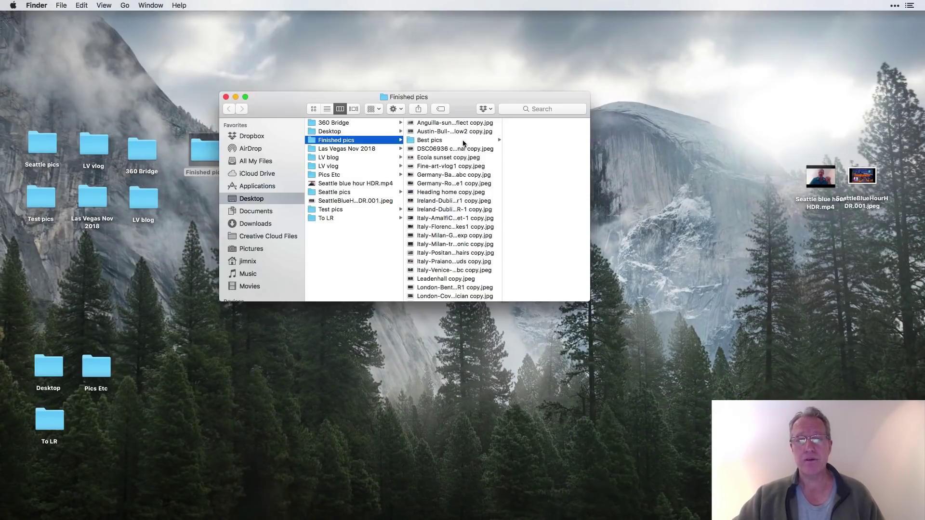
click(459, 141)
click(527, 122)
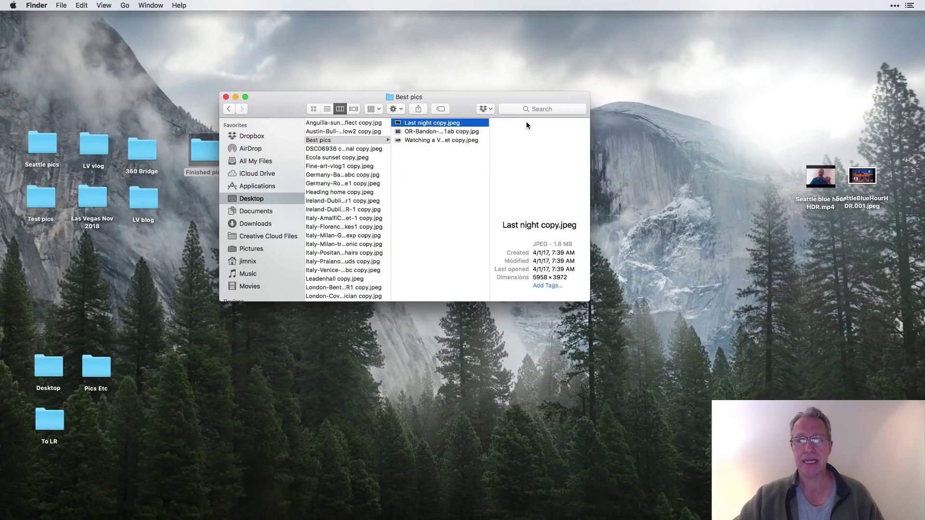
click(439, 124)
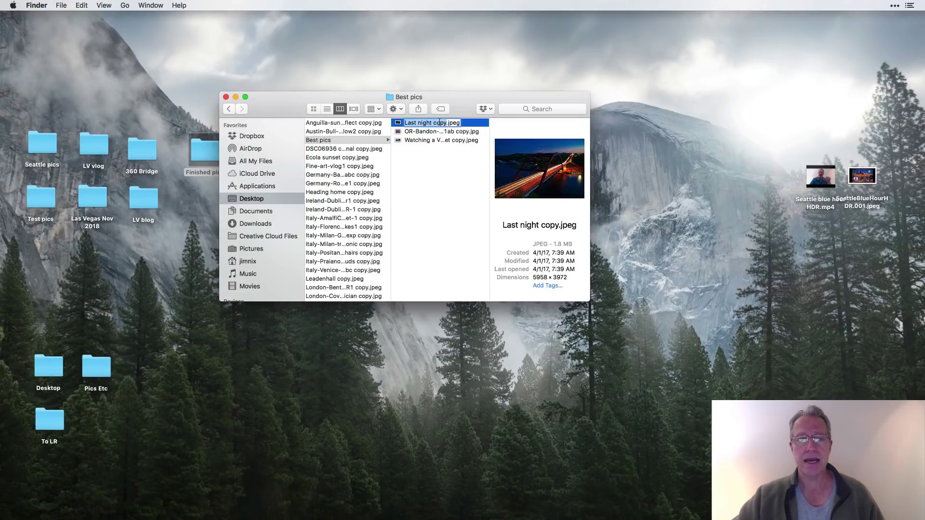
text(360 Awesome)
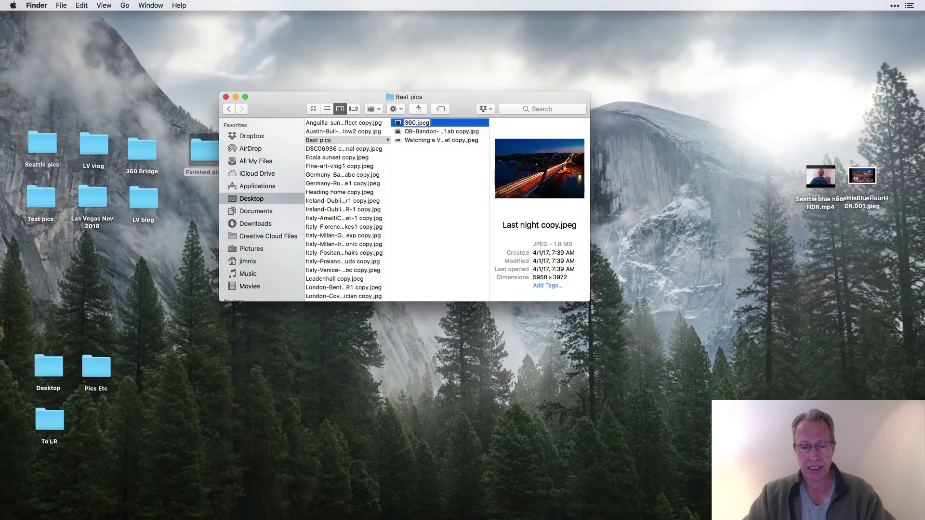
key(Return)
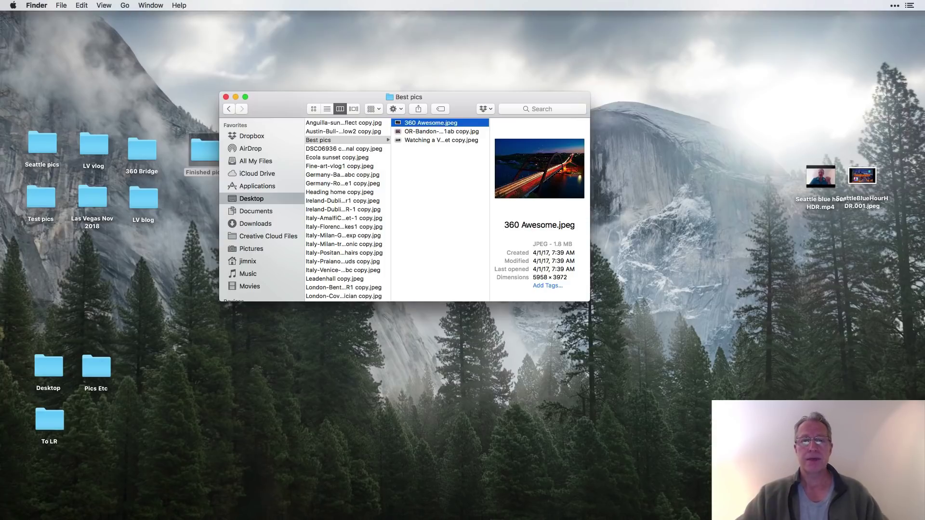
click(226, 97)
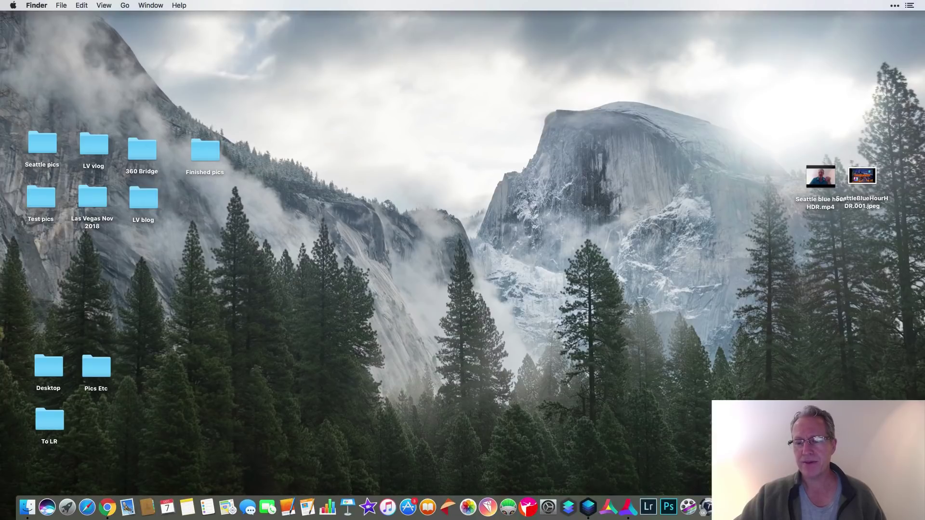
Step: Switch back to Luminar 3, check the night bridge photo's file name in the Best pics subfolder, and return to the library grid
click(684, 508)
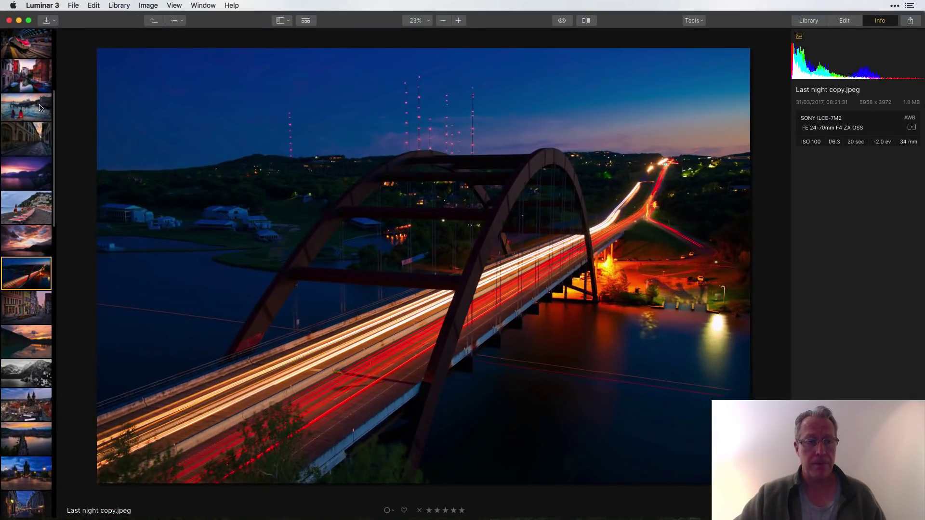
click(817, 23)
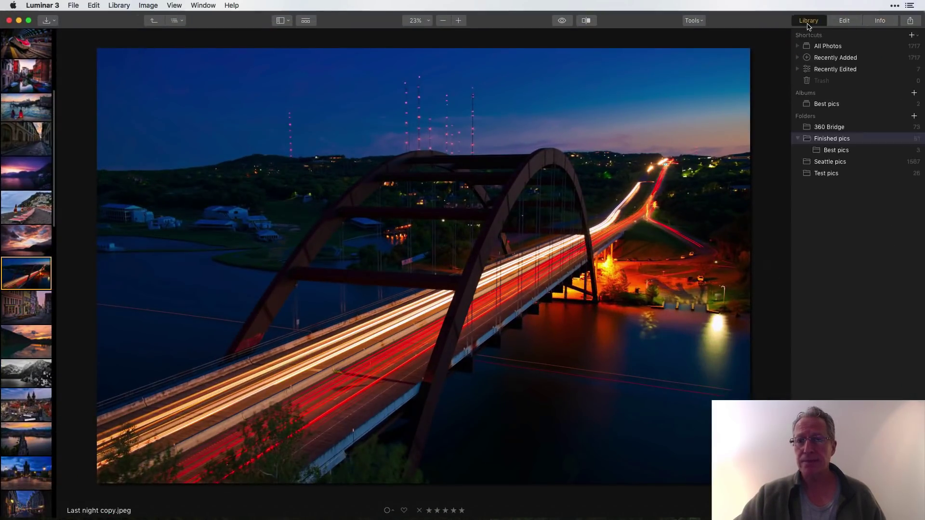
click(883, 22)
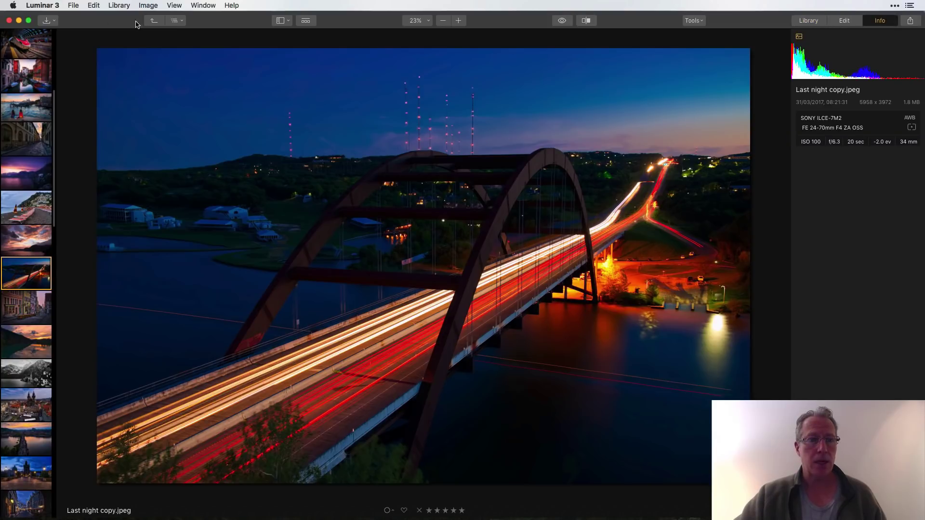
click(152, 20)
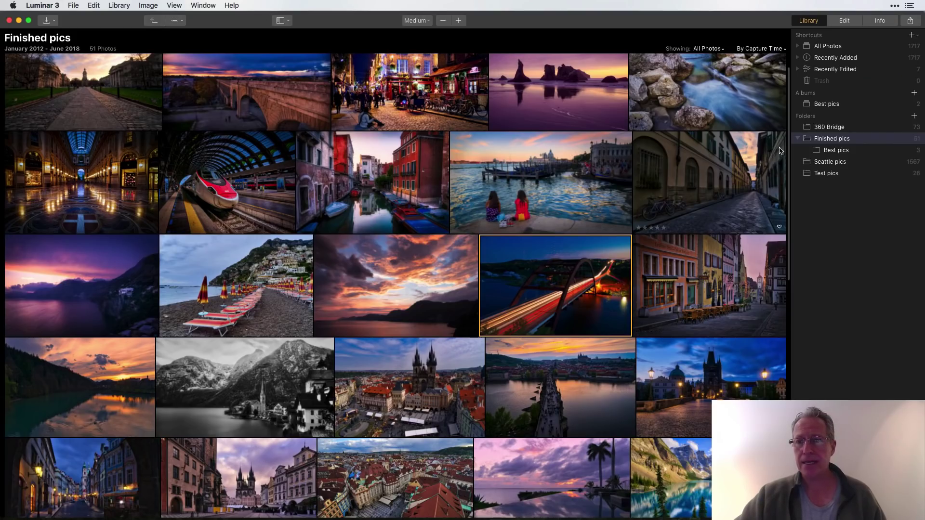
click(839, 151)
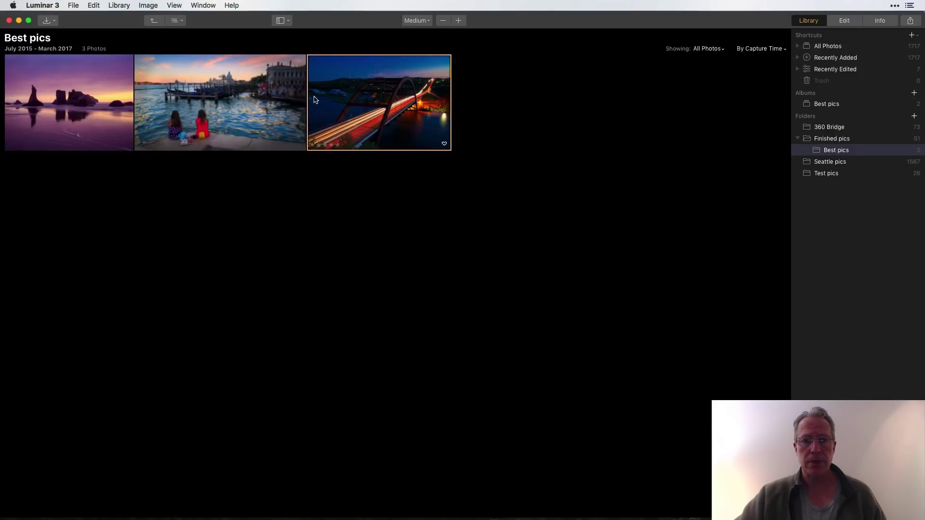
double_click(314, 100)
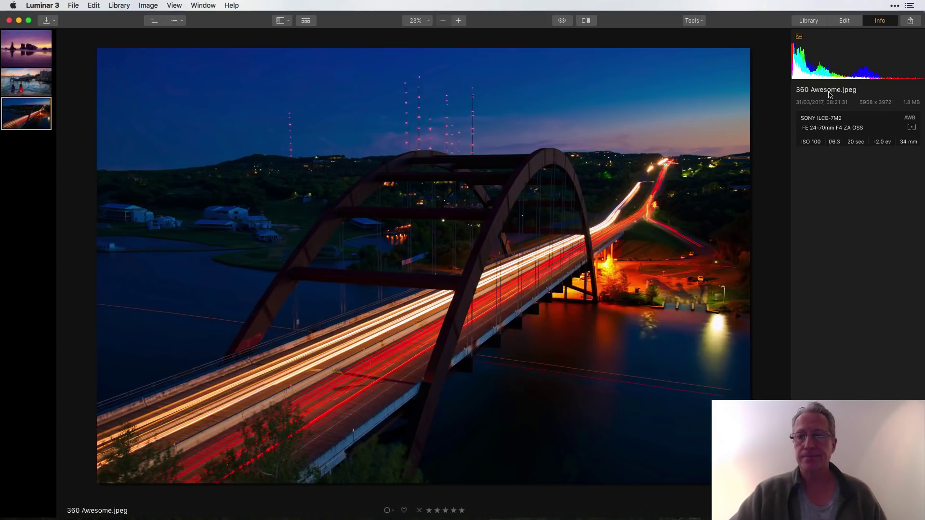
key(l)
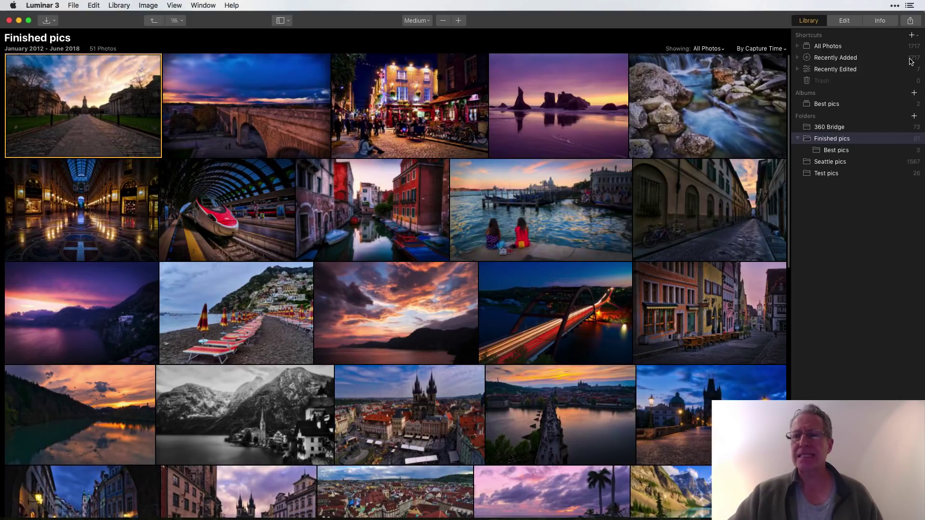
Step: Expand Recently Added and view the photos imported on Dec 4, 2018 at 6:42 AM and at 2:38 PM
click(798, 59)
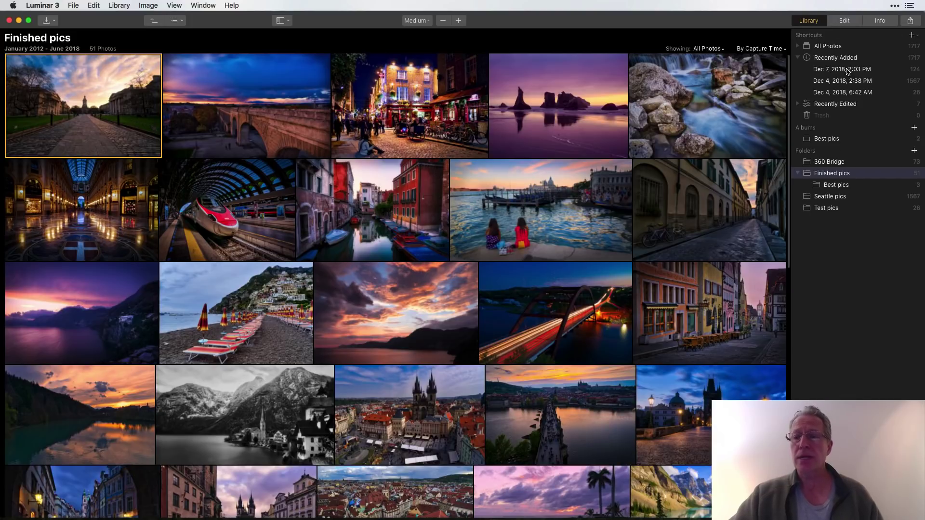
click(846, 93)
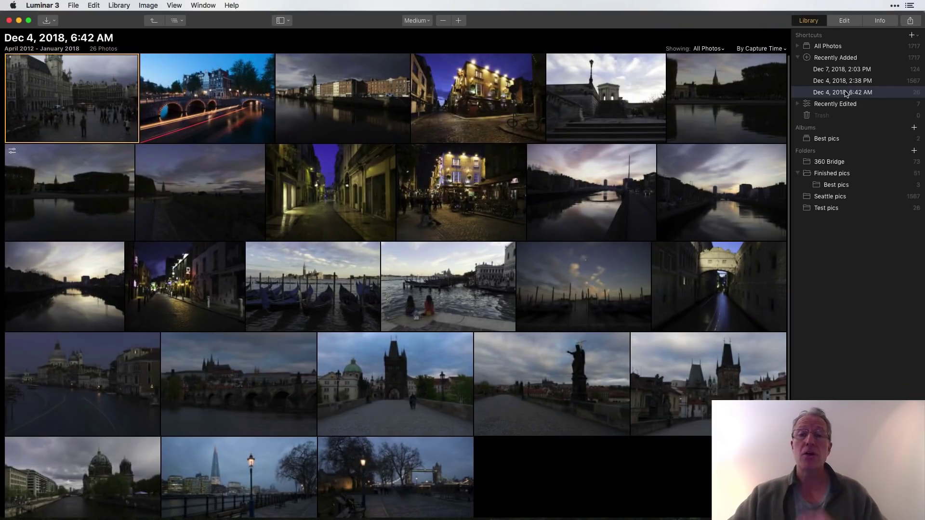
click(848, 82)
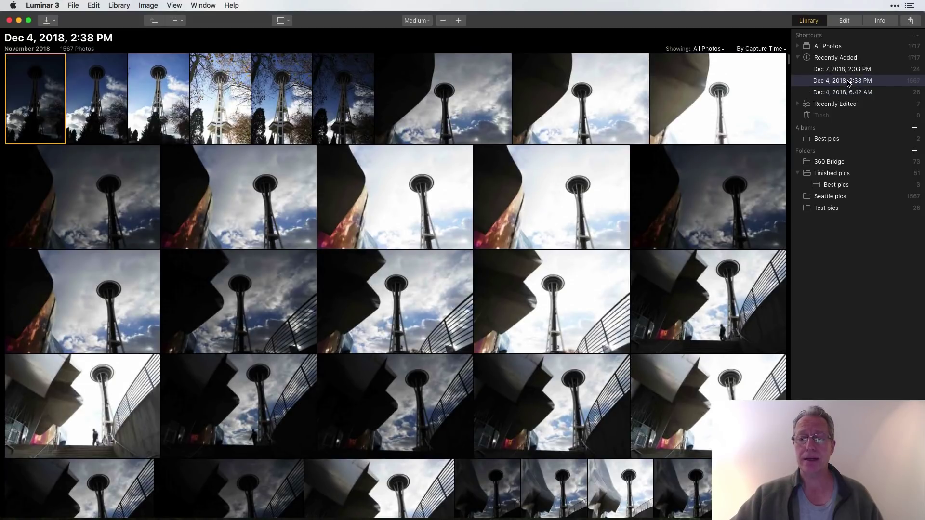
Step: Look through all photos imported on Dec 7, 2018 at 2:03 PM, and collapse Recently Added
click(850, 71)
scroll(552, 299, down, 5)
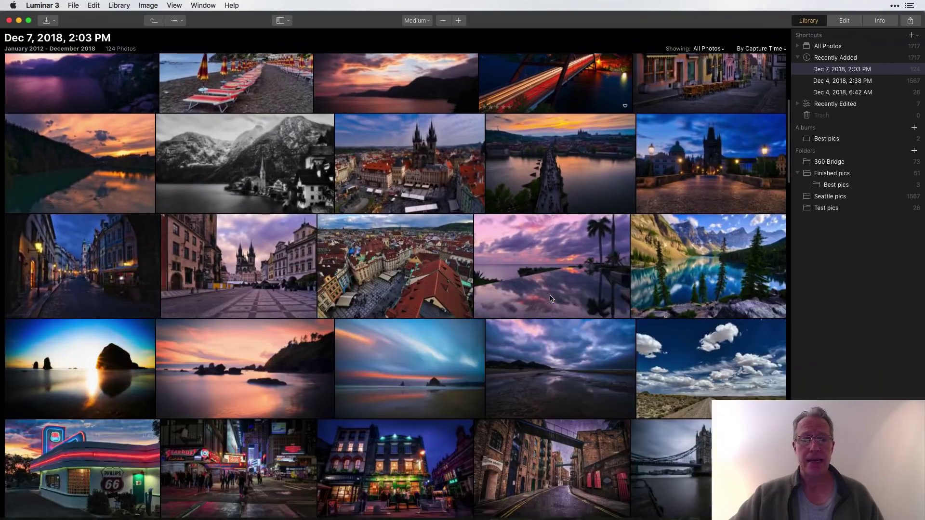
scroll(552, 299, down, 15)
scroll(549, 295, up, 20)
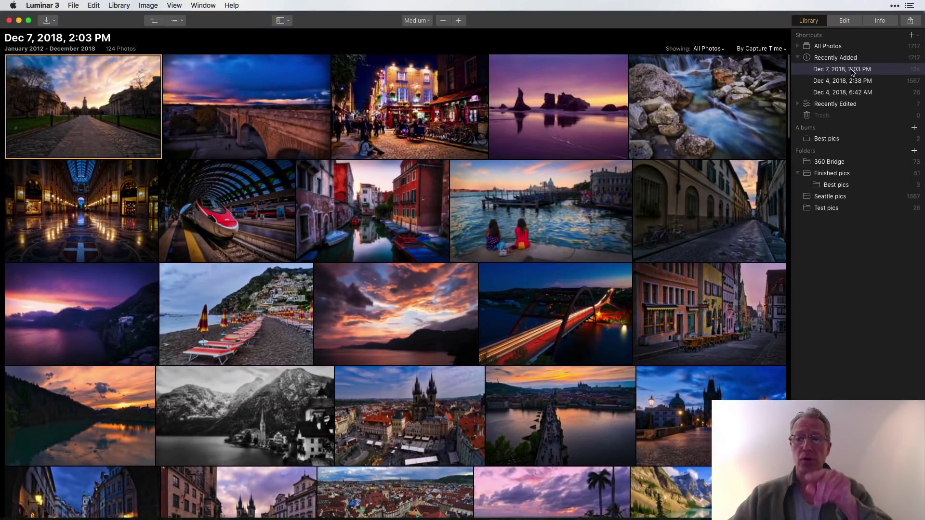
scroll(365, 252, down, 5)
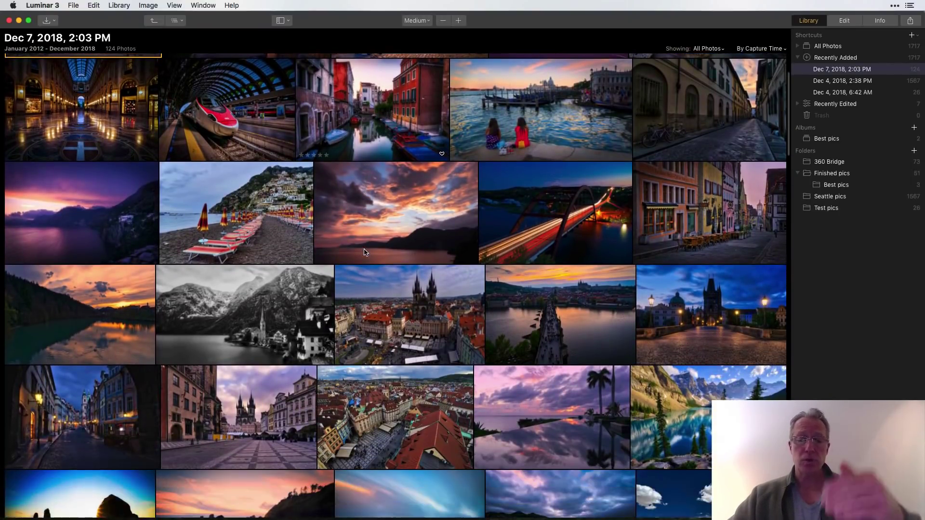
scroll(365, 252, down, 4)
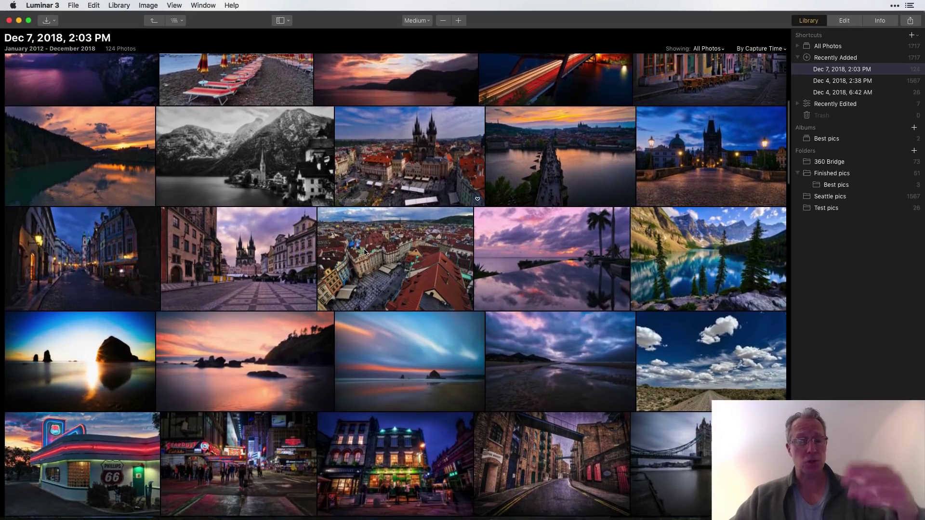
scroll(365, 251, down, 15)
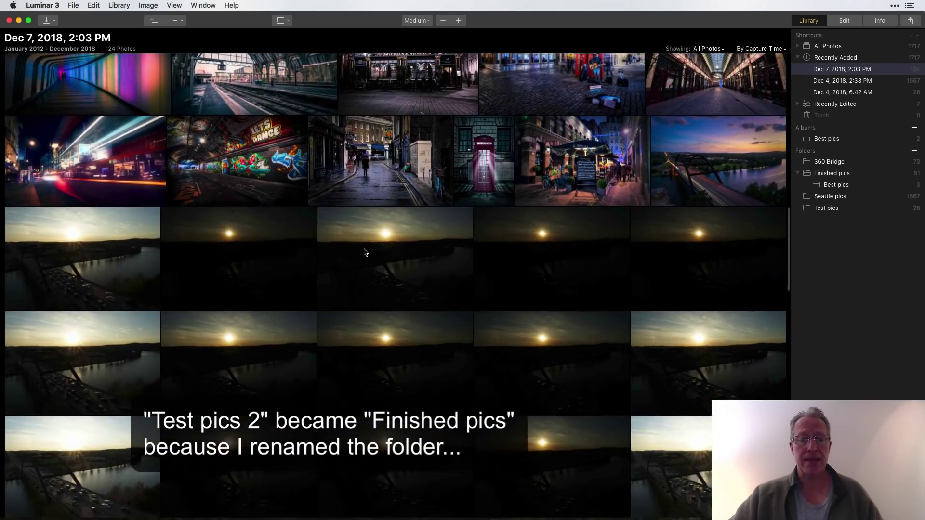
scroll(365, 251, down, 15)
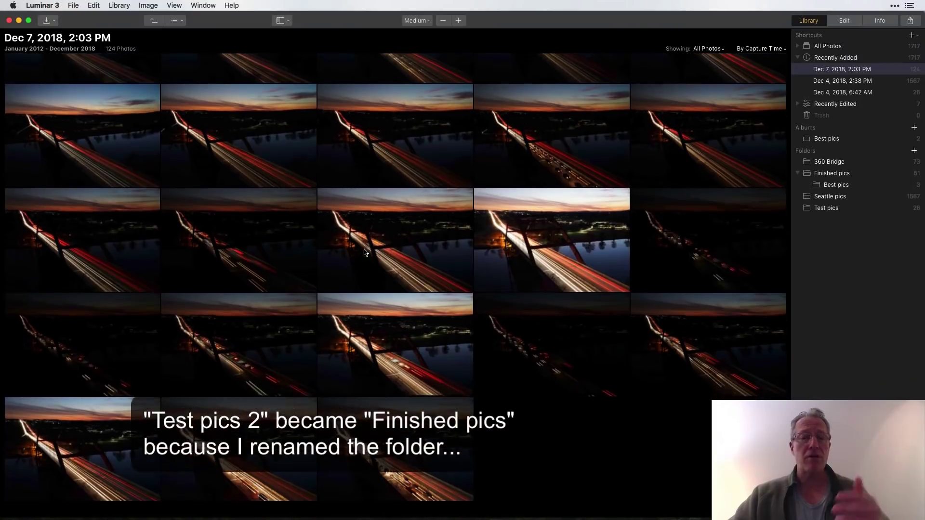
scroll(365, 252, up, 20)
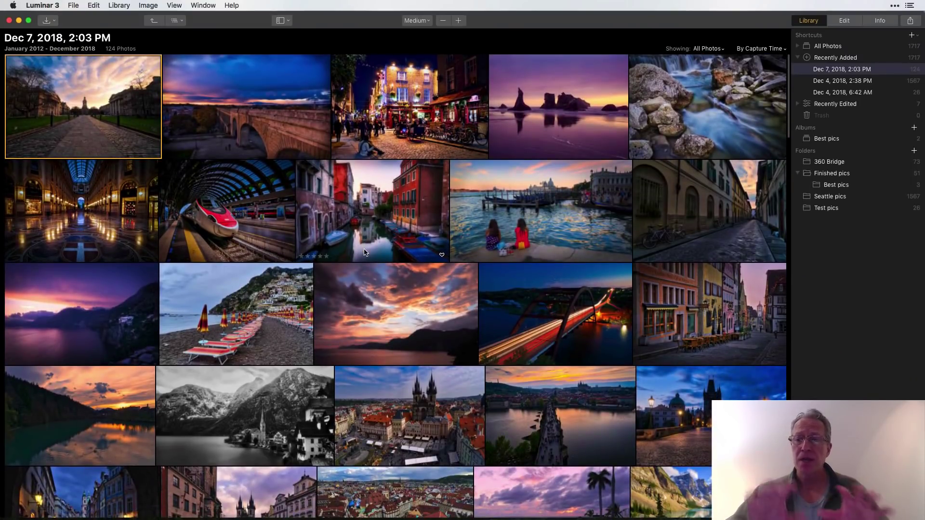
click(799, 58)
Step: Expand All Photos by year and month, and view the December and November photos of 2018
click(799, 46)
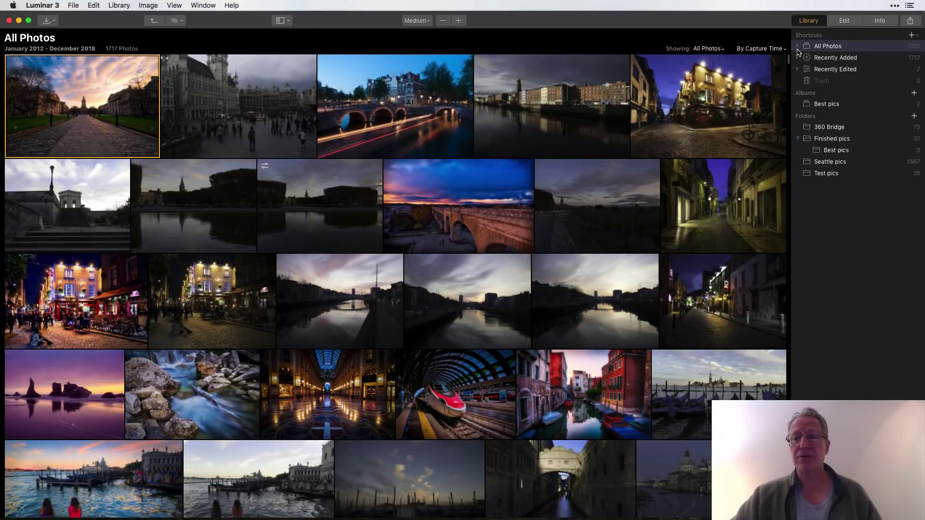
click(799, 46)
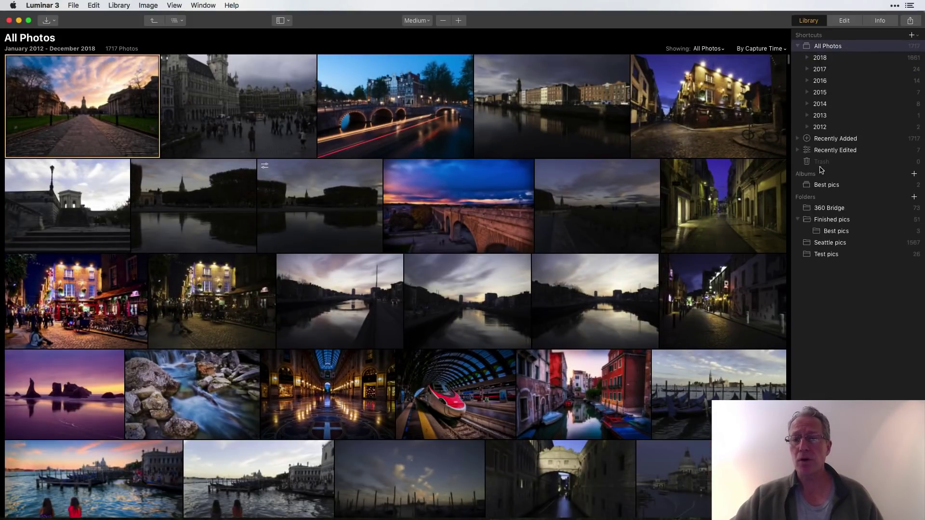
click(808, 59)
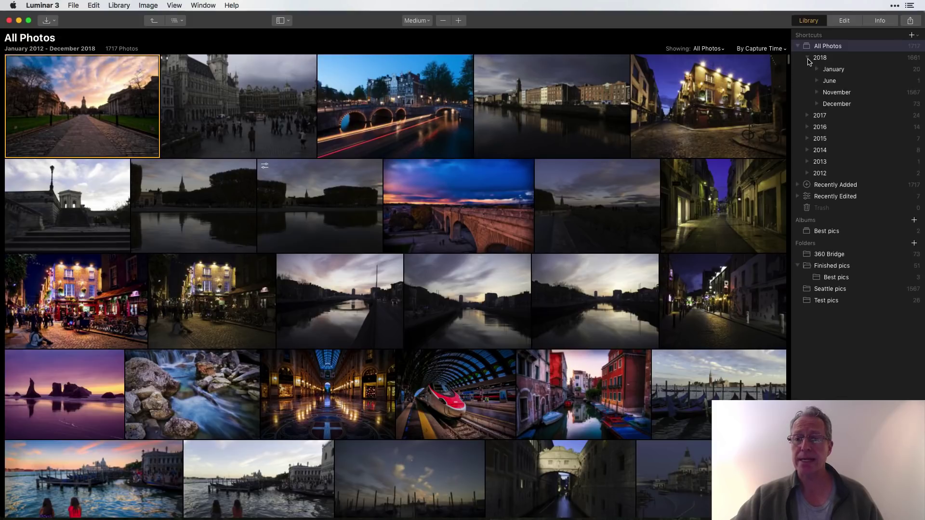
click(839, 105)
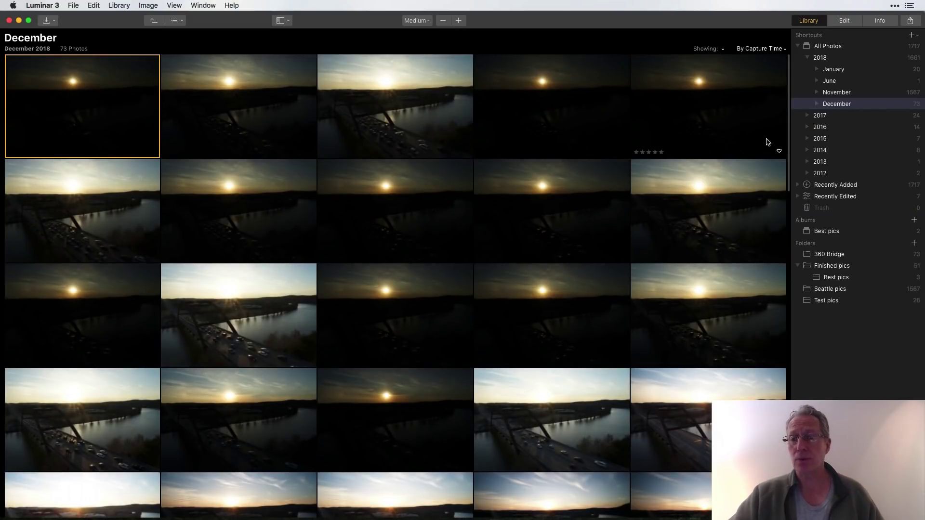
click(841, 94)
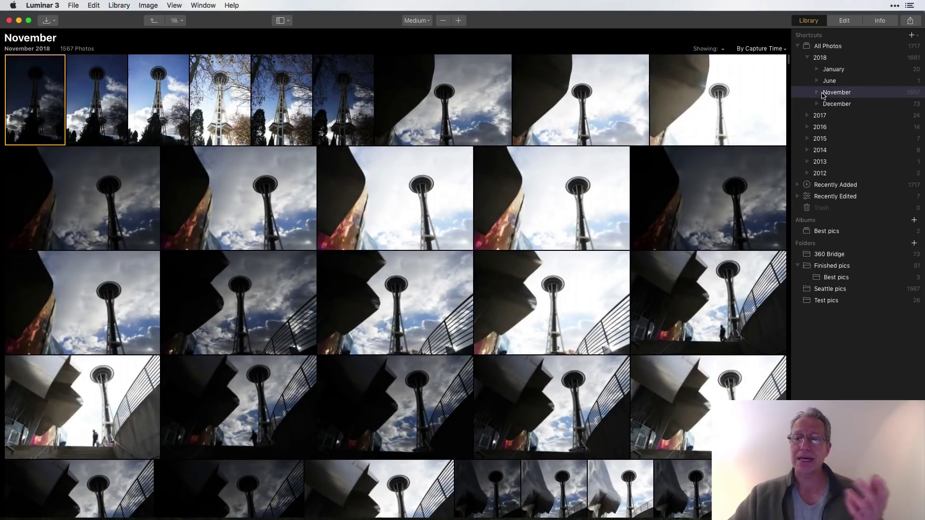
Step: View all 2018 photos, list the individual January dates, and collapse the All Photos date tree
click(809, 58)
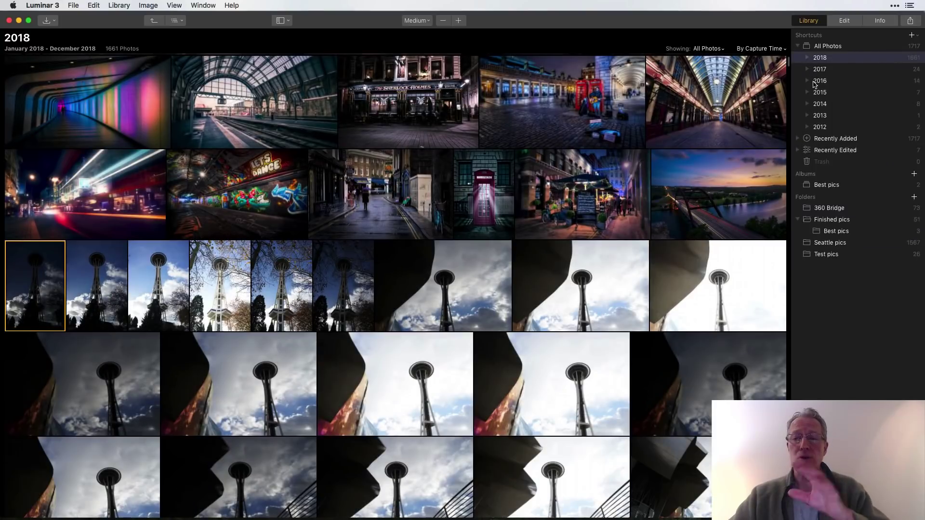
click(807, 58)
click(817, 70)
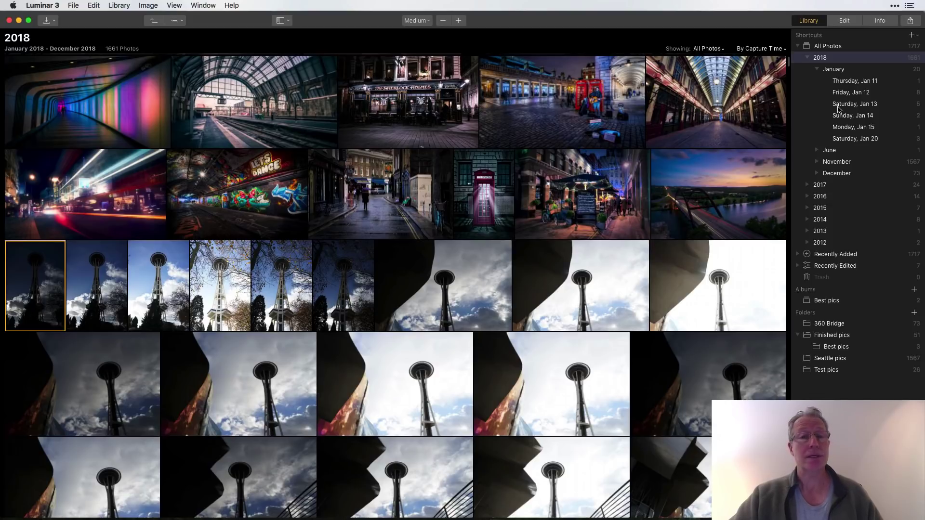
click(808, 58)
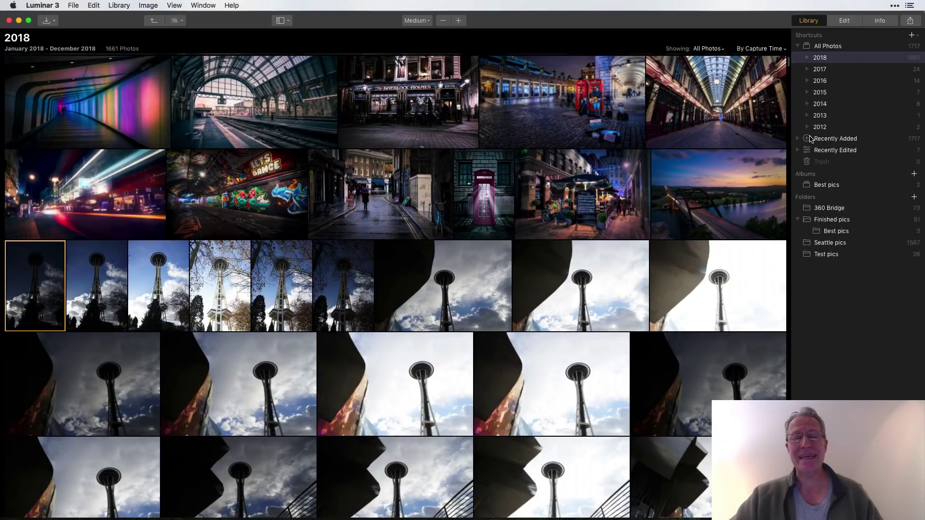
click(798, 46)
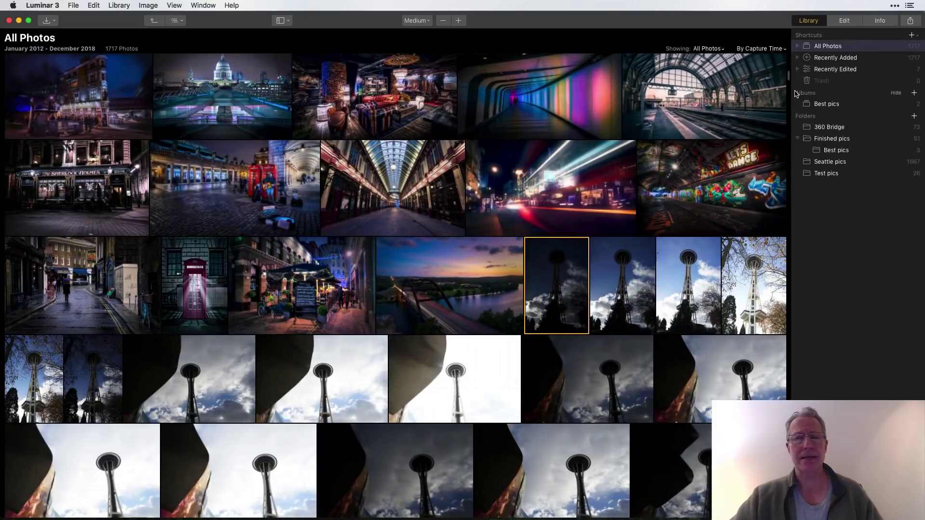
Step: Review the import dates under Recently Added, collapse them, and list the time periods under Recently Edited
click(798, 59)
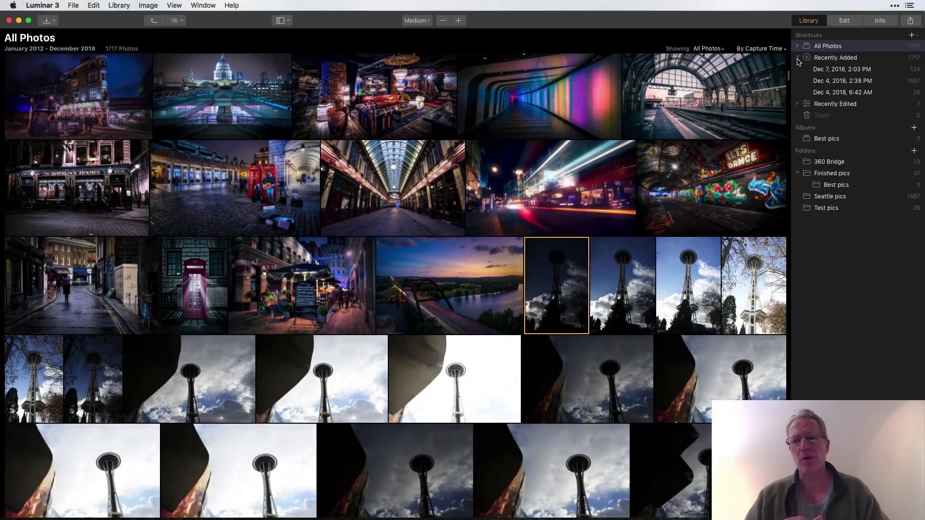
click(798, 59)
click(798, 69)
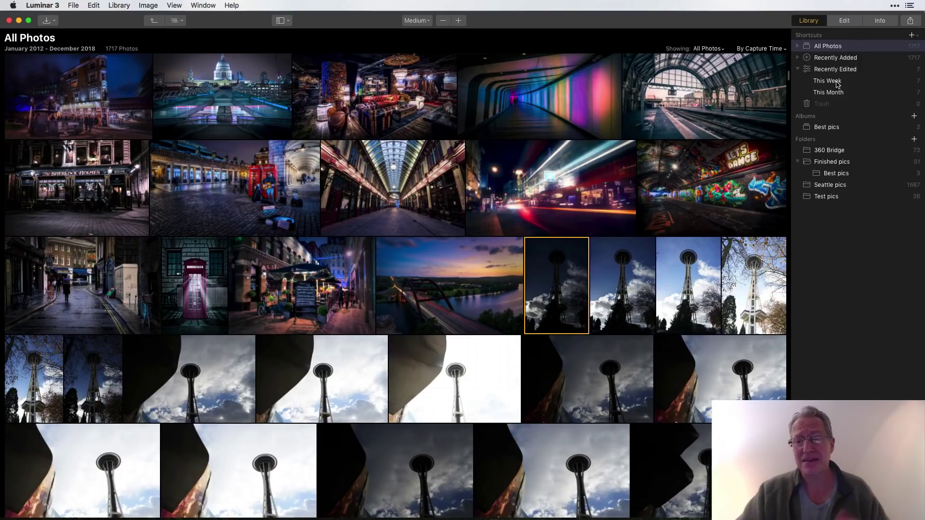
Step: Open the Sur La Table storefront photo from this week's edited photos, and review its edit filters and the available workspaces
click(838, 81)
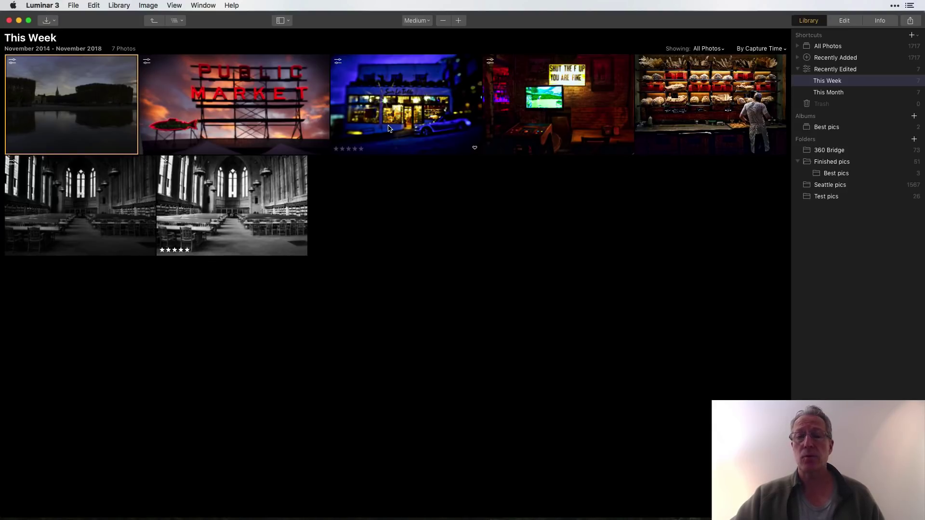
double_click(406, 108)
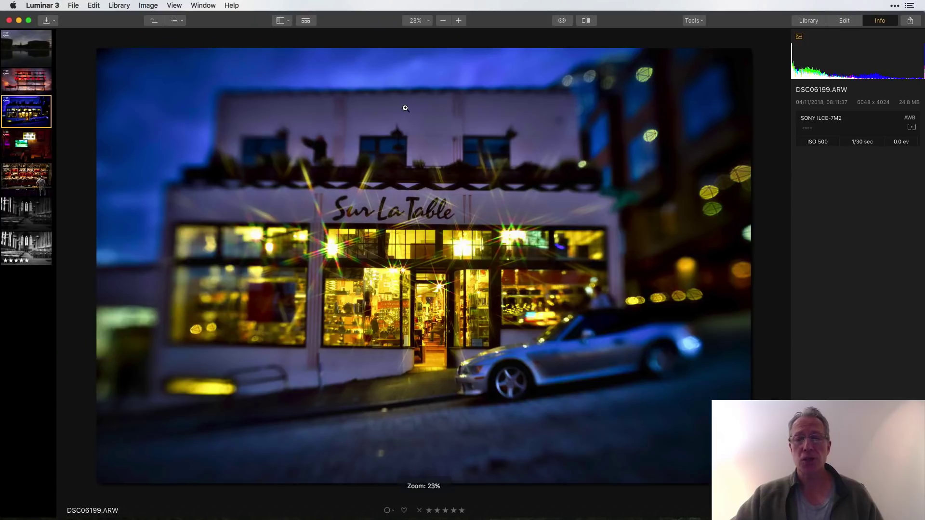
click(849, 23)
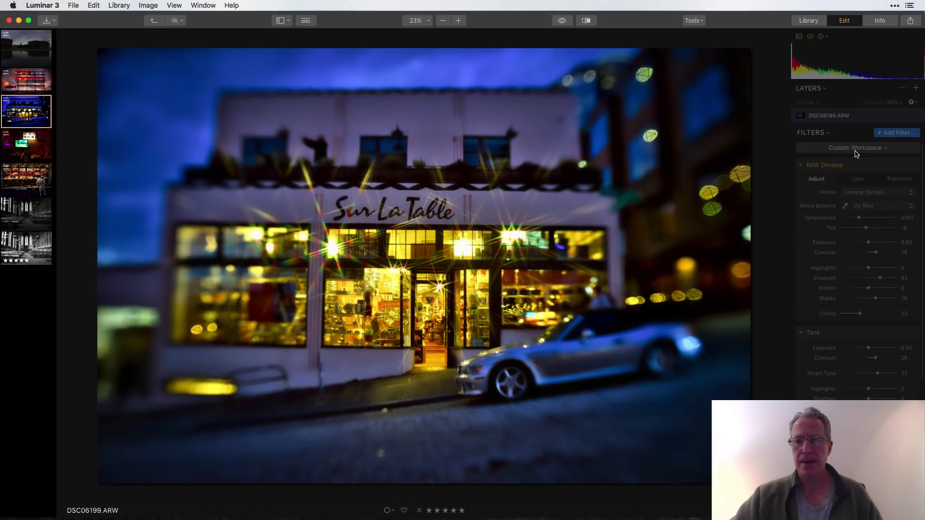
click(855, 149)
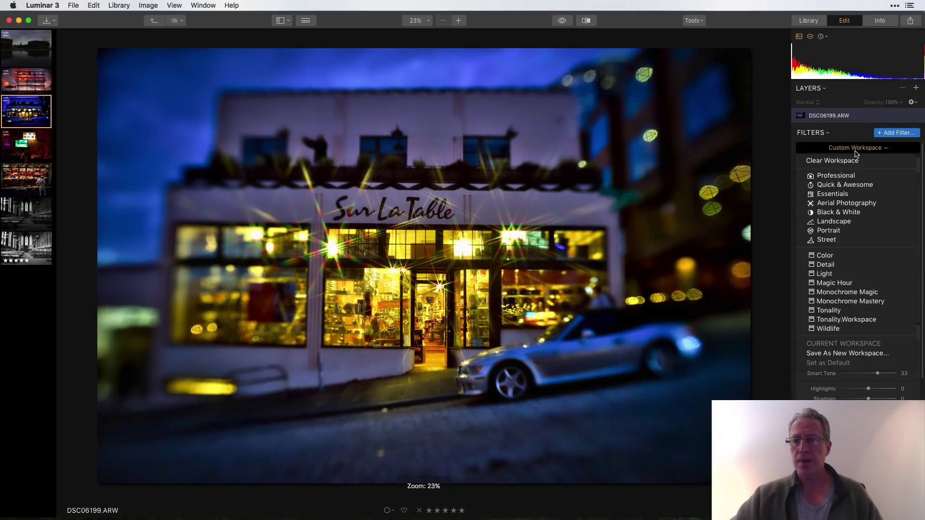
click(856, 151)
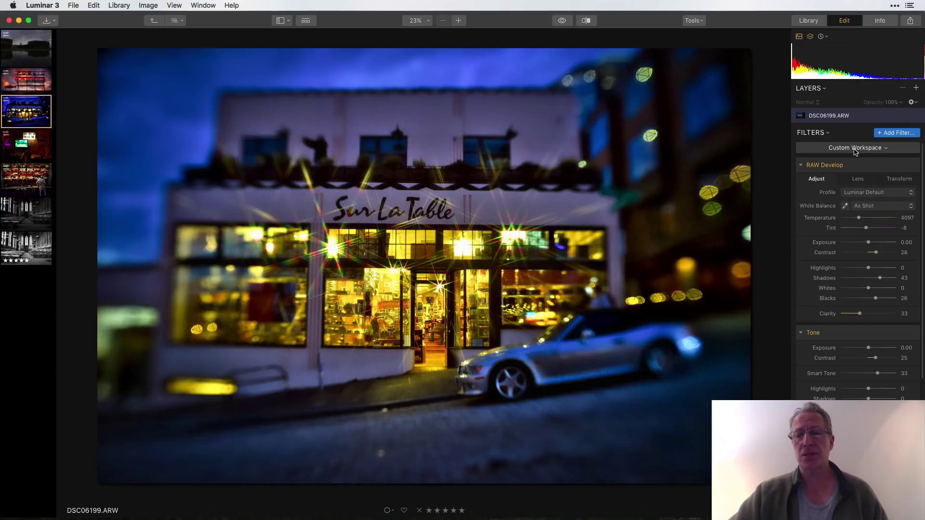
Step: Return to the library's shortcuts, albums and folders, and collapse Recently Edited
click(818, 22)
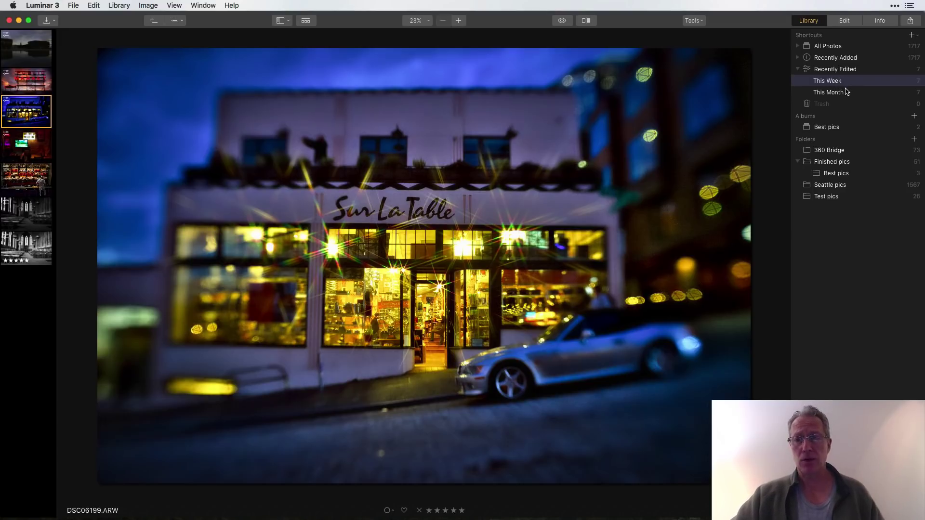
click(798, 70)
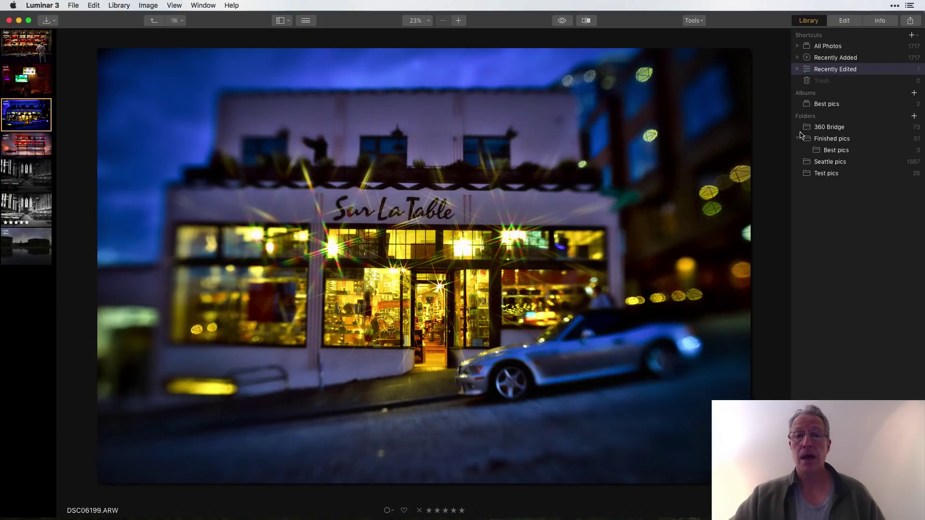
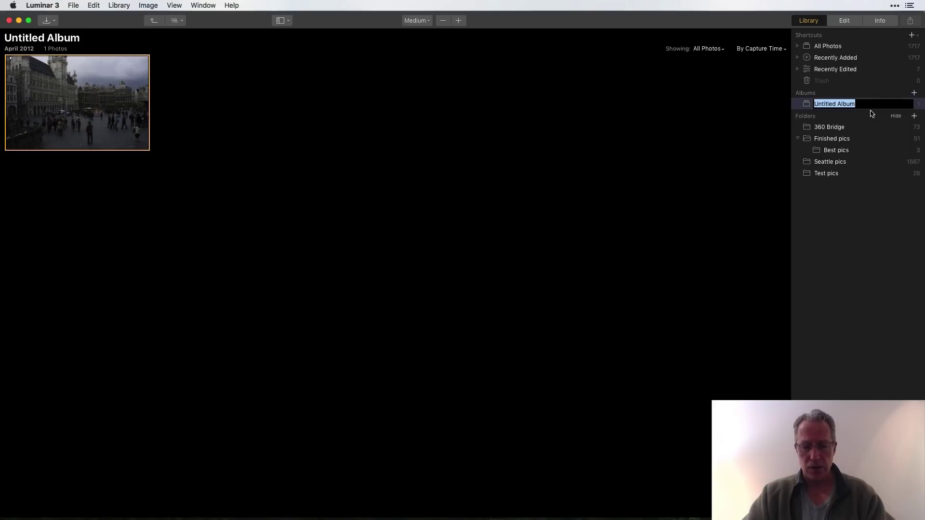
Step: Name the new album "Fun stuff"
text(Fun stuff)
key(Return)
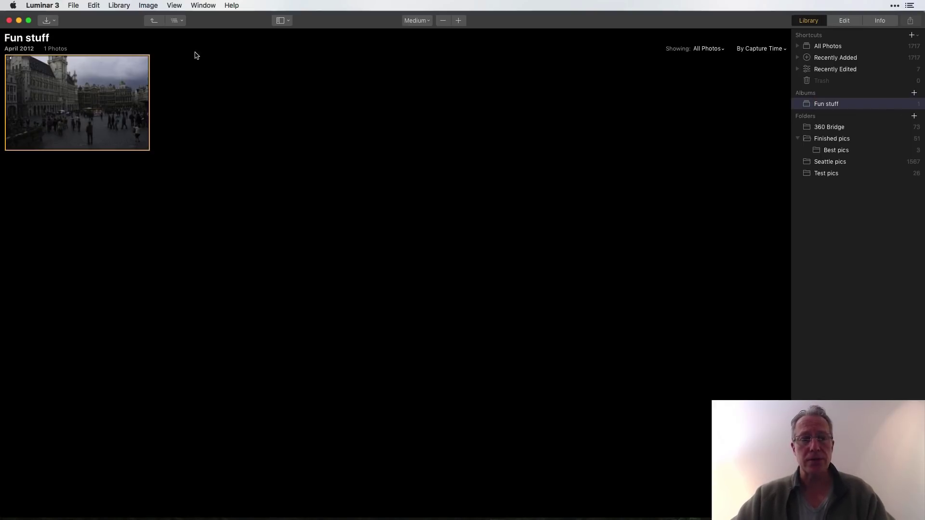
Step: Add the bridge light-trail, colourful Venice canal and red train photos from All Photos to the Fun stuff album, and open it
click(155, 22)
click(409, 123)
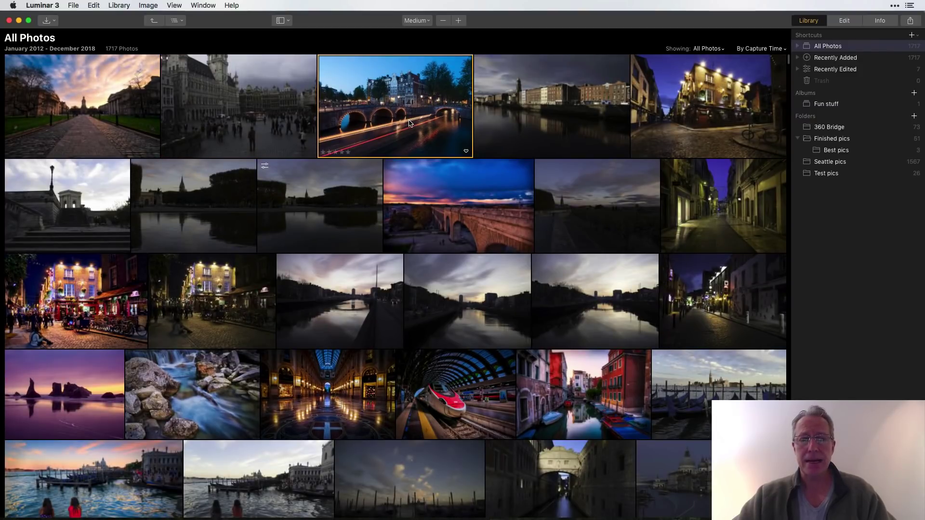
drag(409, 123, 825, 107)
scroll(614, 317, down, 3)
click(611, 271)
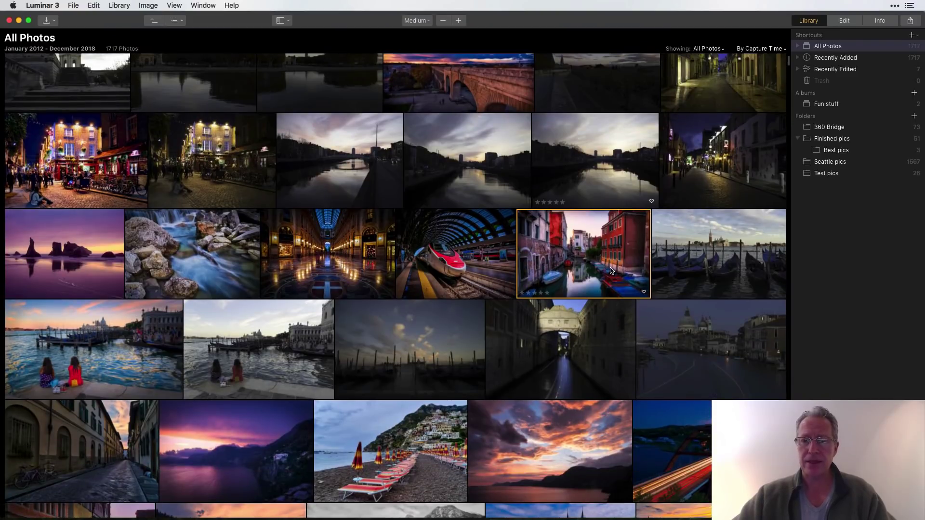
drag(612, 270, 846, 99)
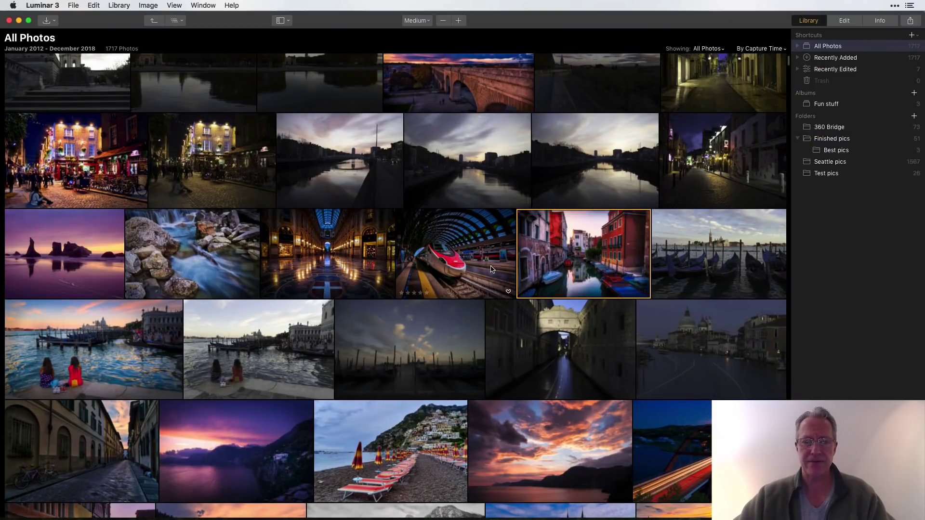
drag(491, 269, 839, 103)
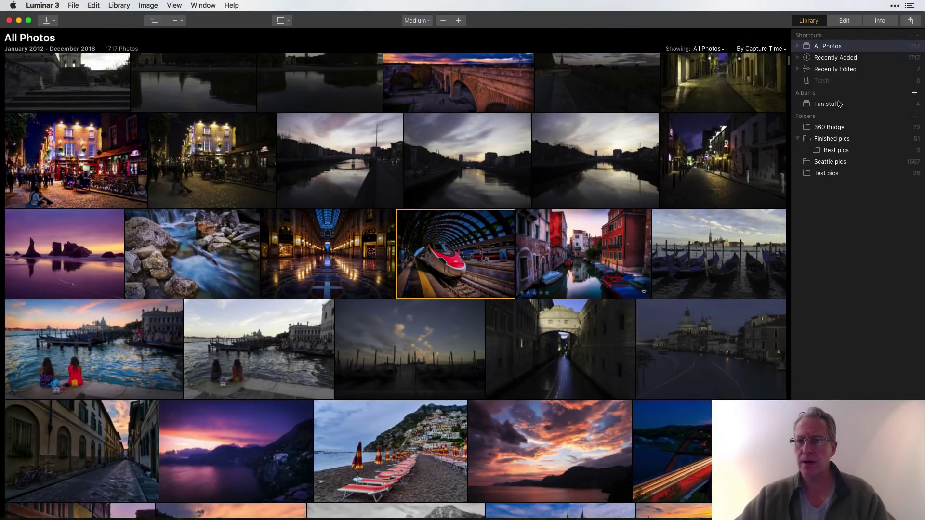
click(840, 106)
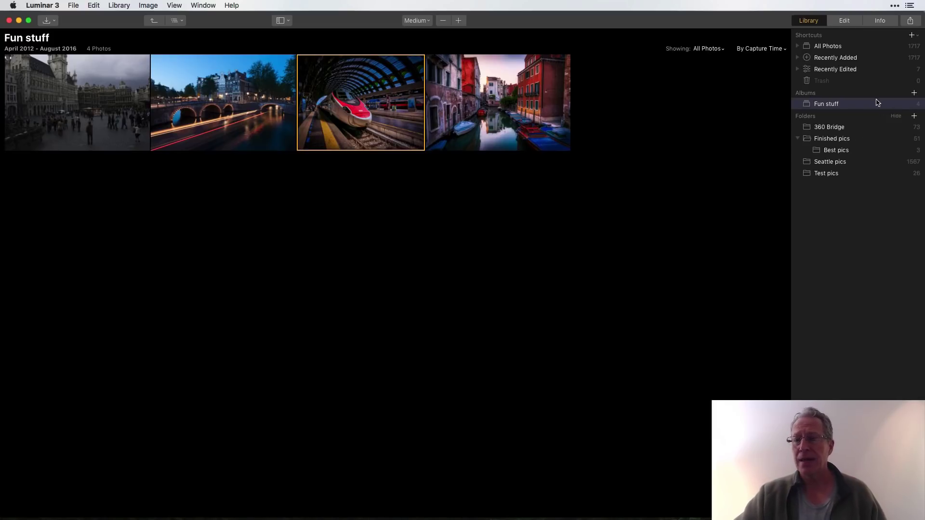
Step: Delete the Fun stuff album
right_click(858, 108)
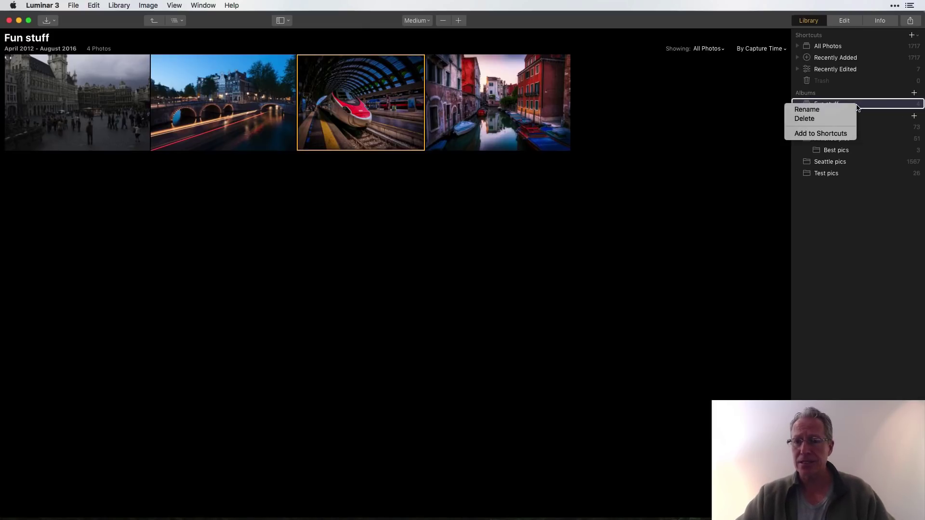
click(832, 120)
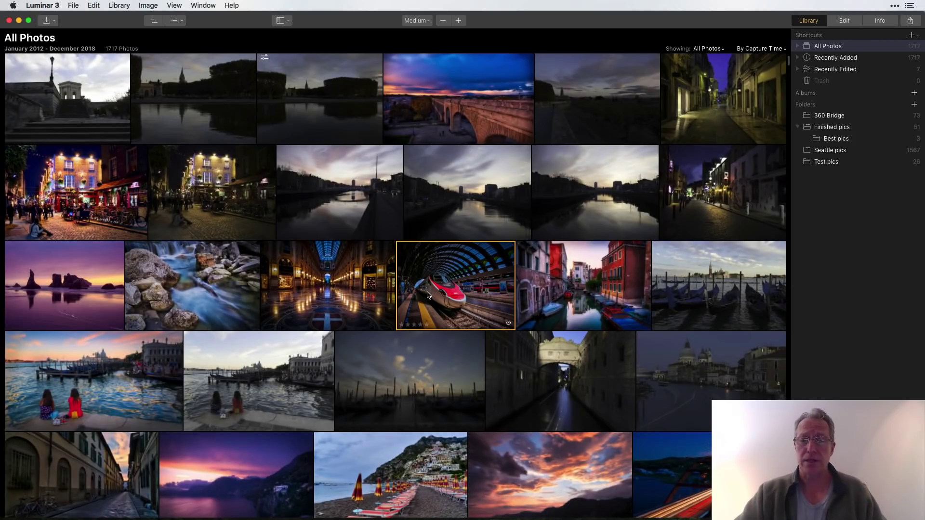
scroll(458, 299, down, 5)
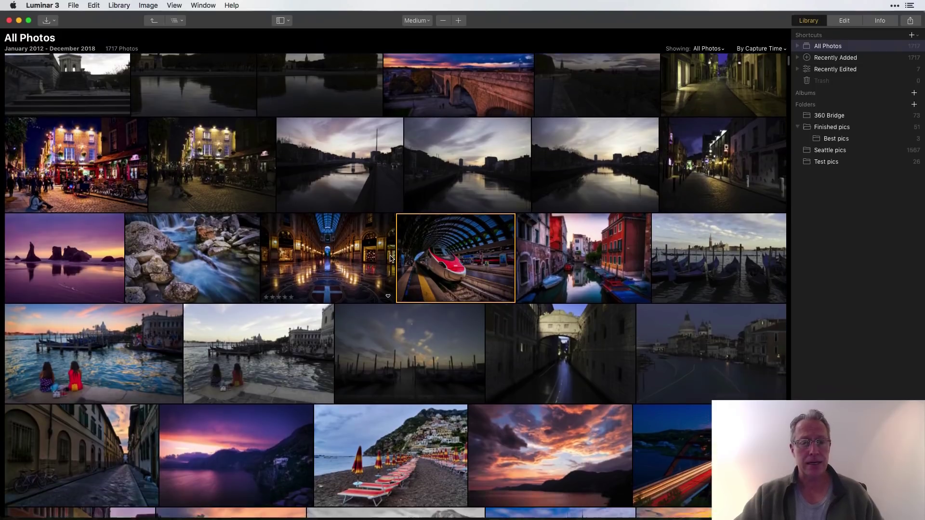
scroll(484, 309, up, 5)
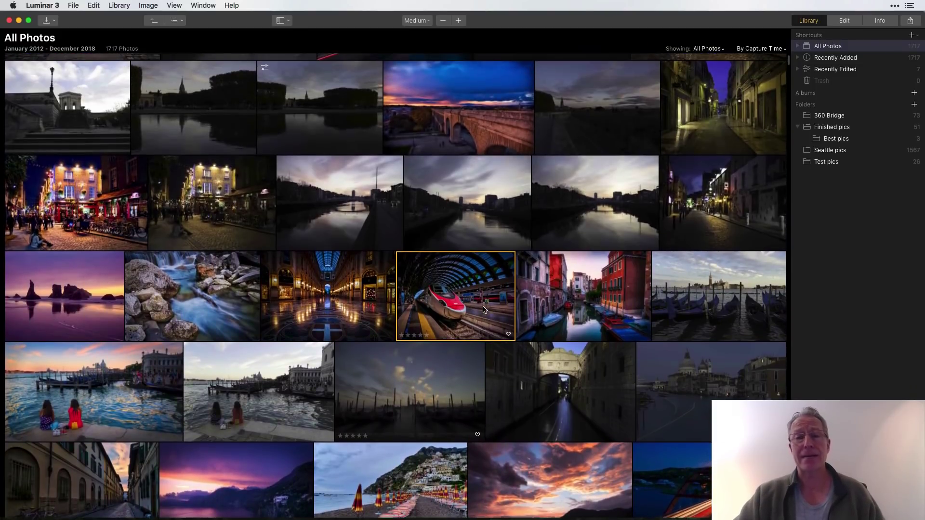